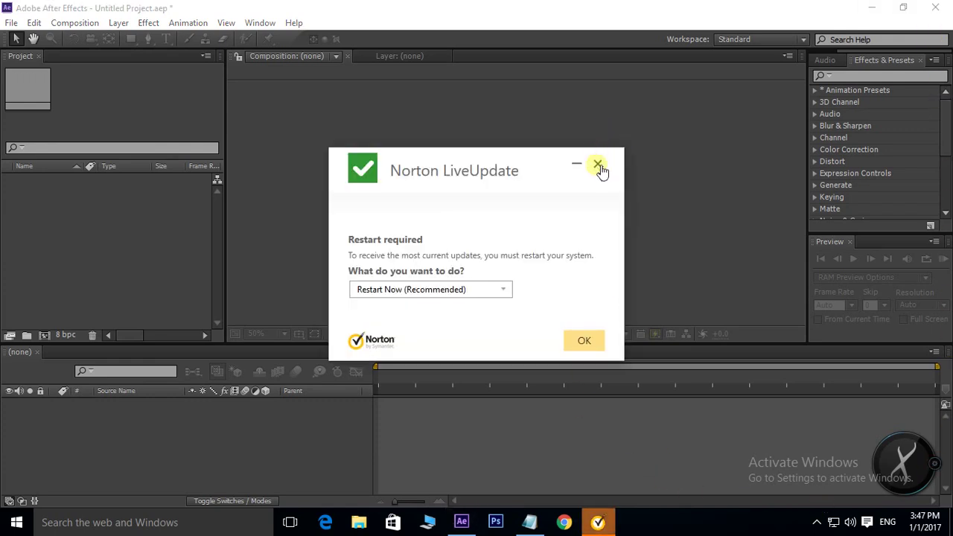
Close the Norton LiveUpdate restart prompt, revealing the empty untitled After Effects project.
click(597, 163)
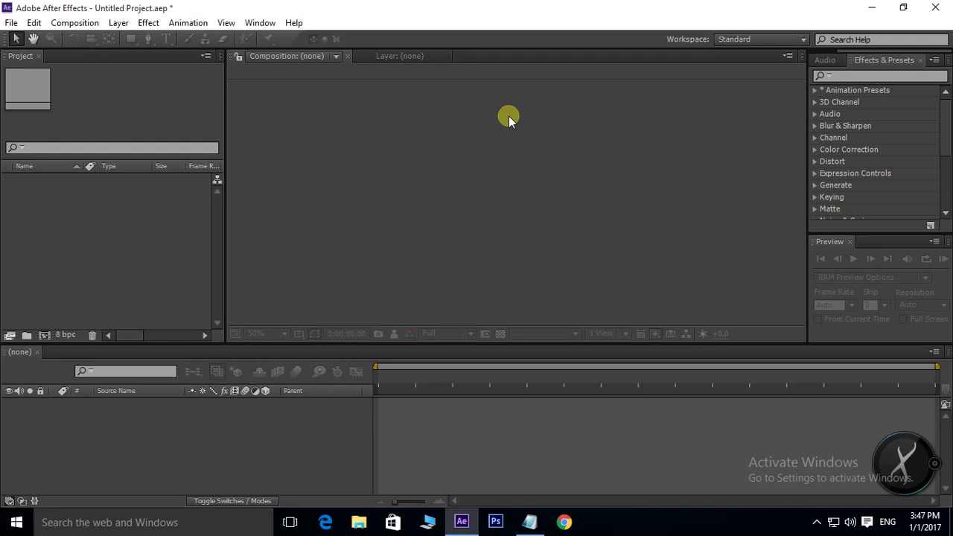
click(495, 521)
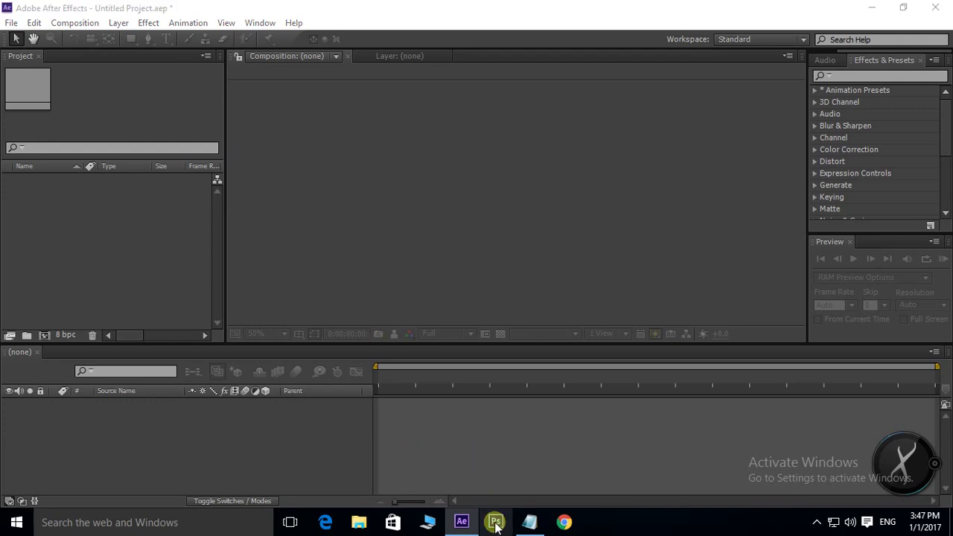
click(501, 207)
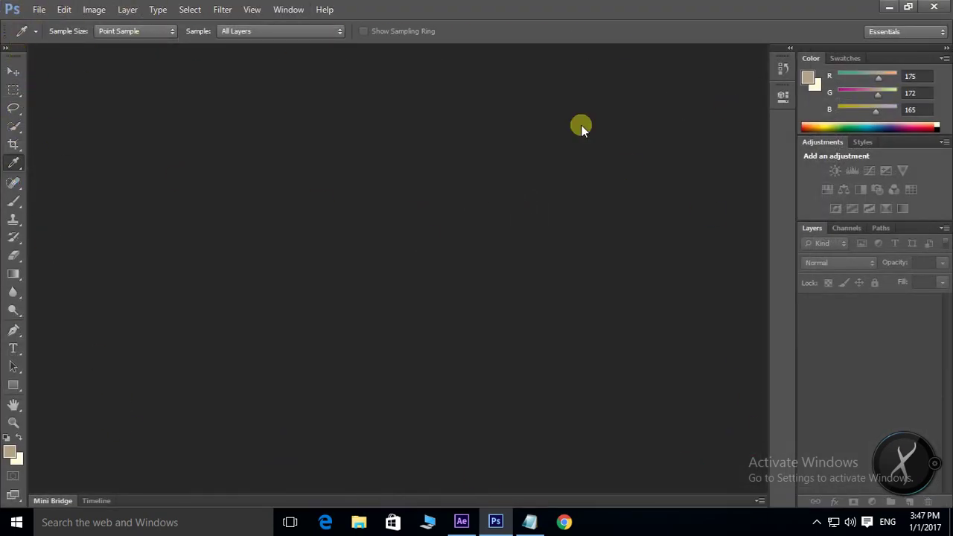
click(933, 7)
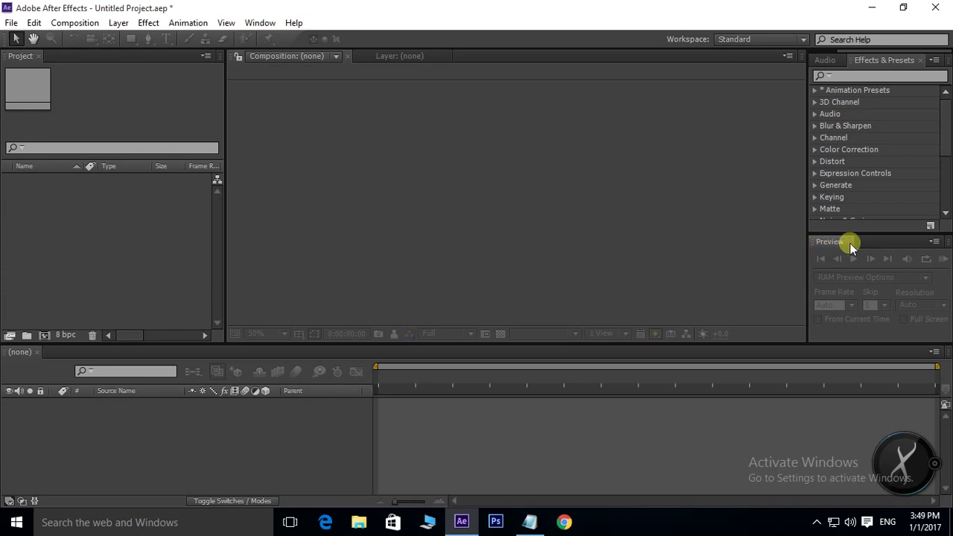
Show the Audio level meters in the top-right panel, then open and close the Window menu.
click(823, 60)
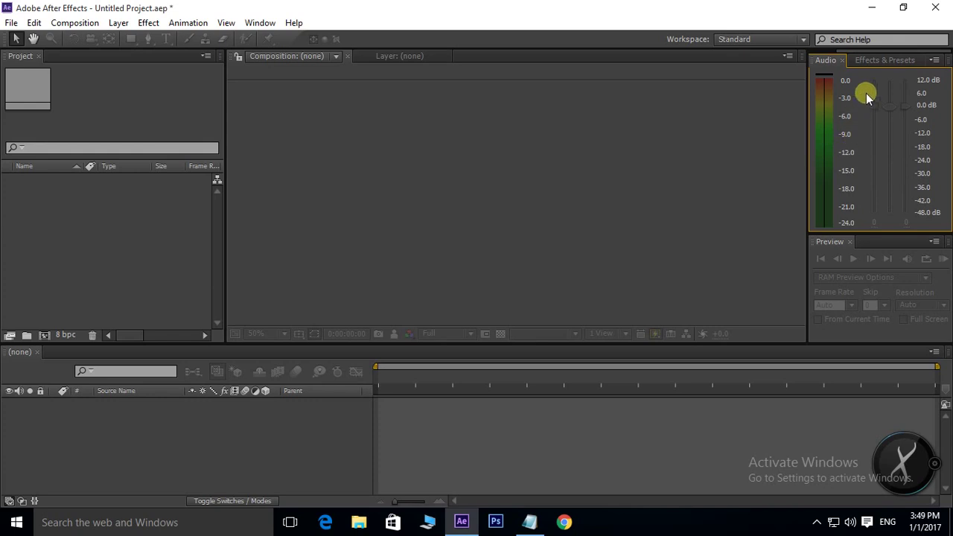
click(258, 24)
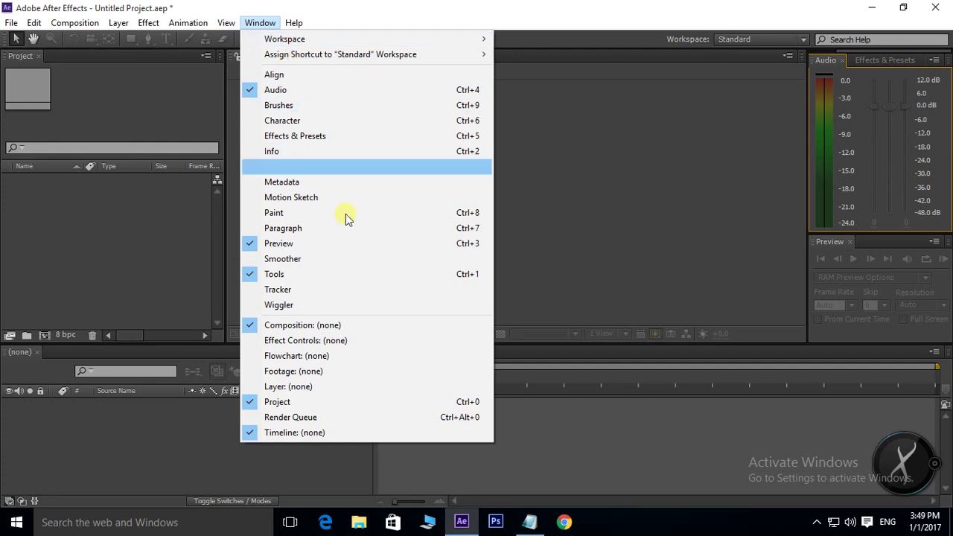
click(255, 24)
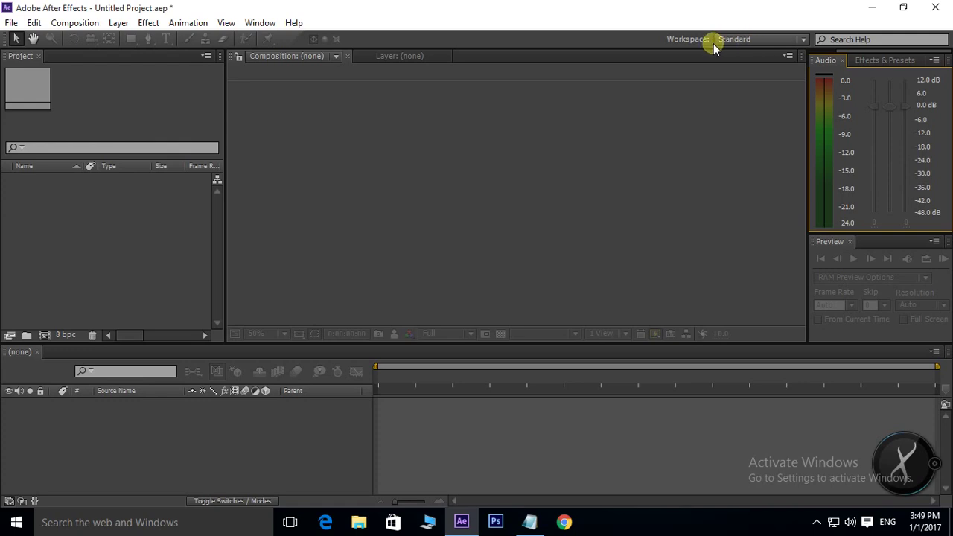
Apply the Animation workspace layout and glance at the Effect menu's categories.
click(804, 39)
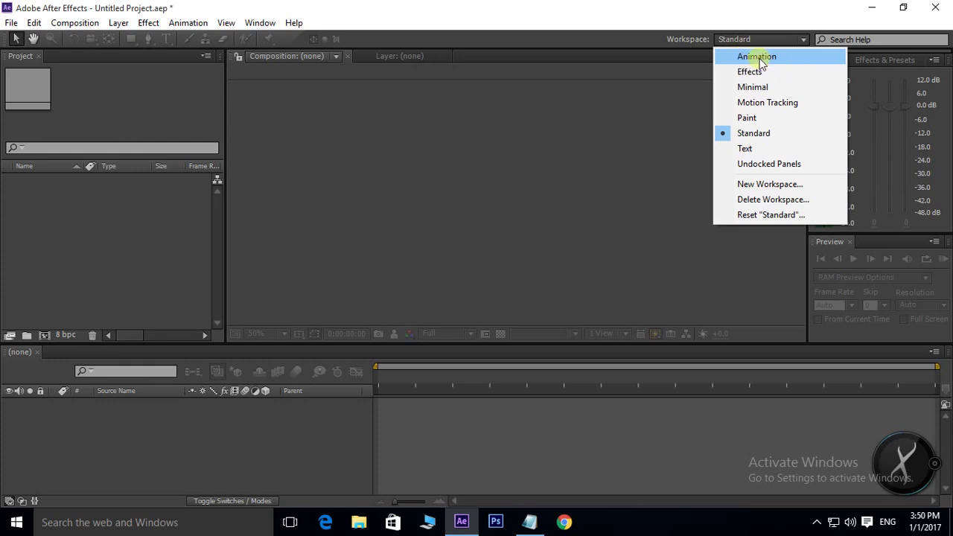
click(759, 59)
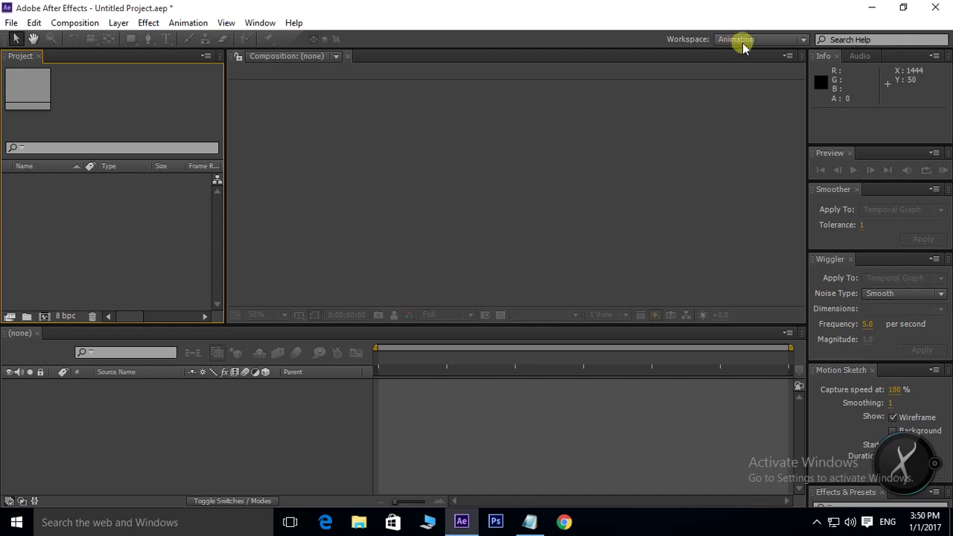
click(802, 39)
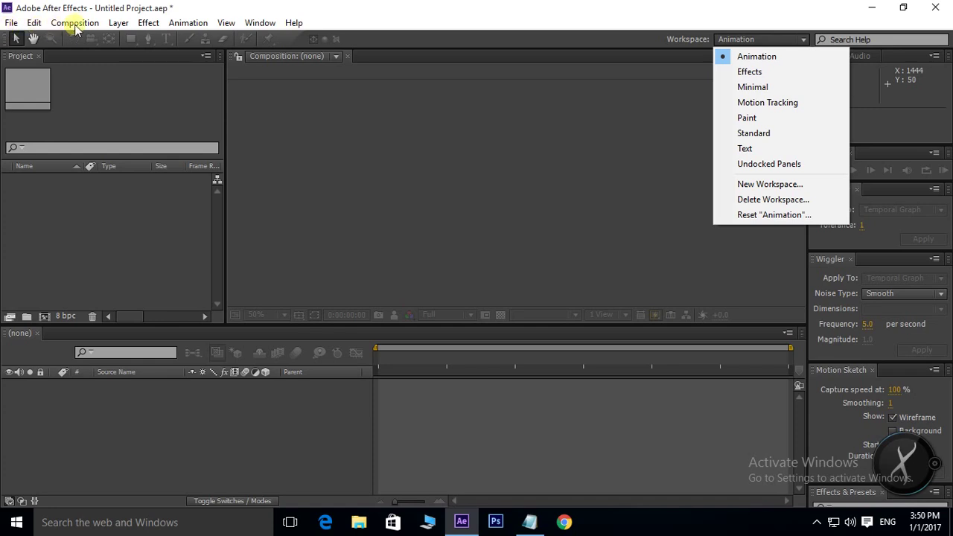
click(148, 23)
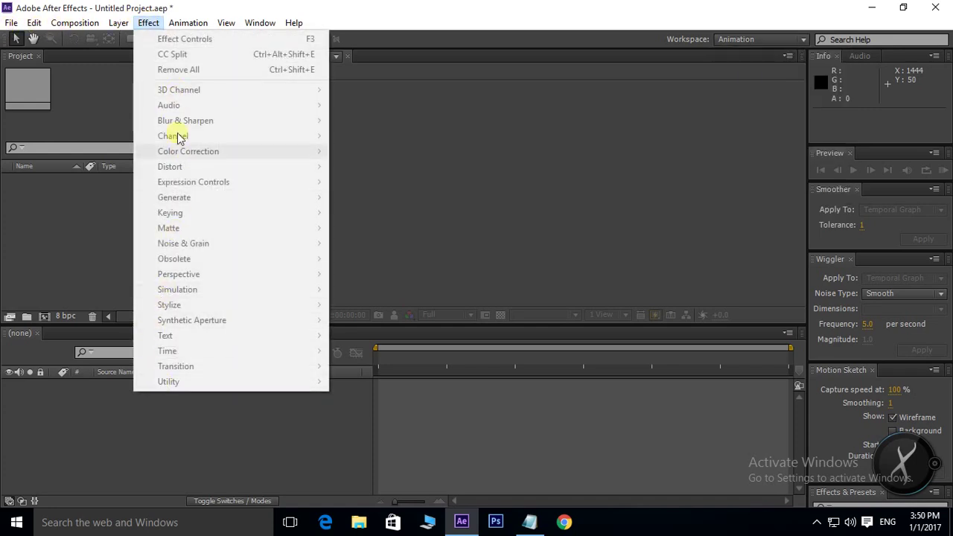
click(764, 40)
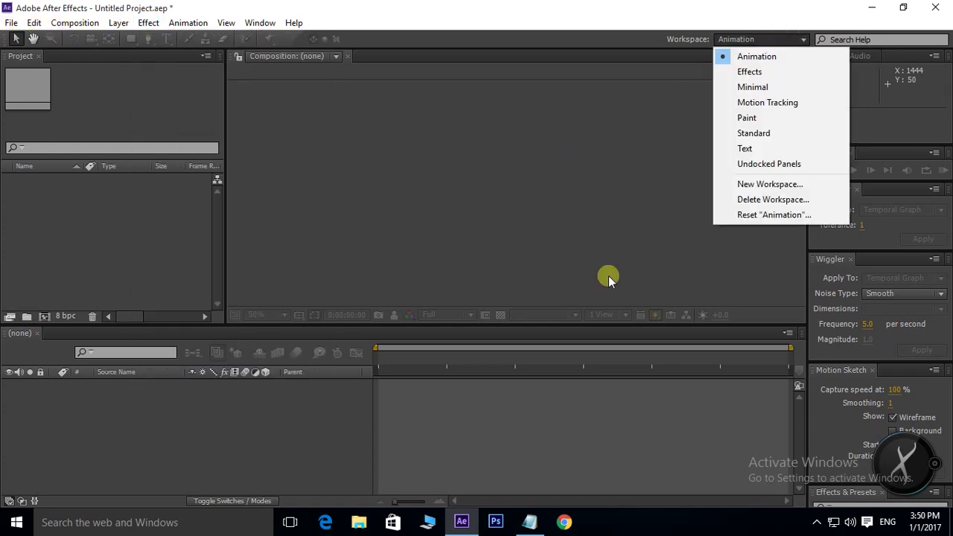
Cycle from the Effects workspace through Minimal, ending on Motion Tracking.
click(751, 73)
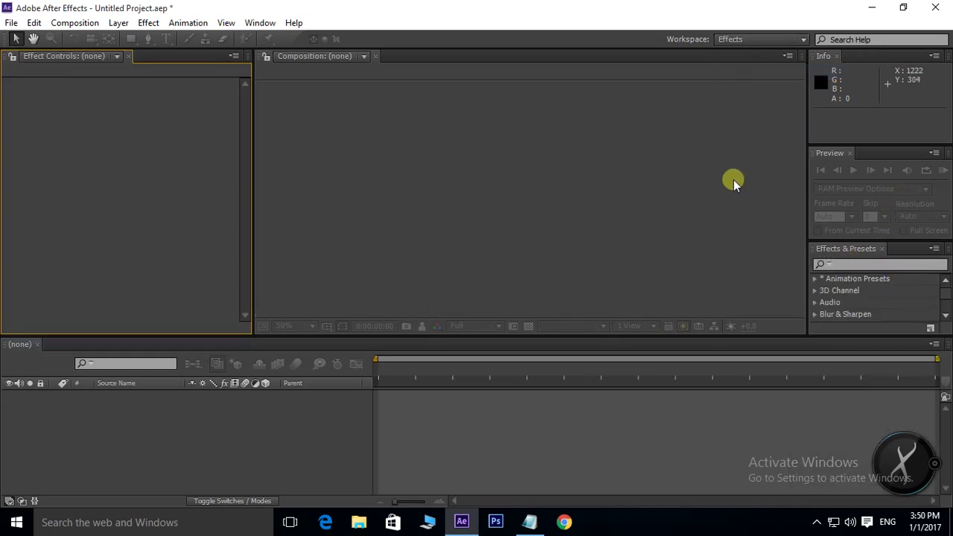
click(758, 41)
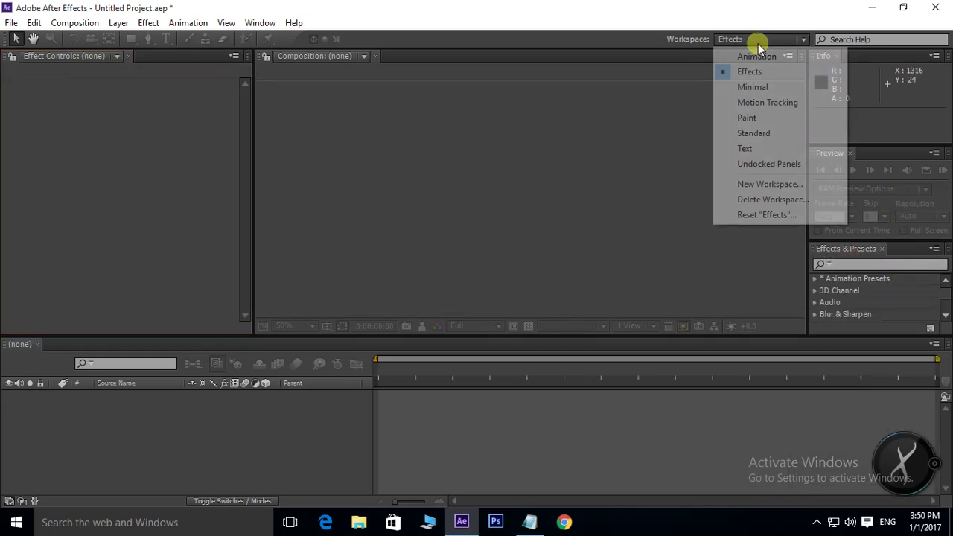
click(753, 87)
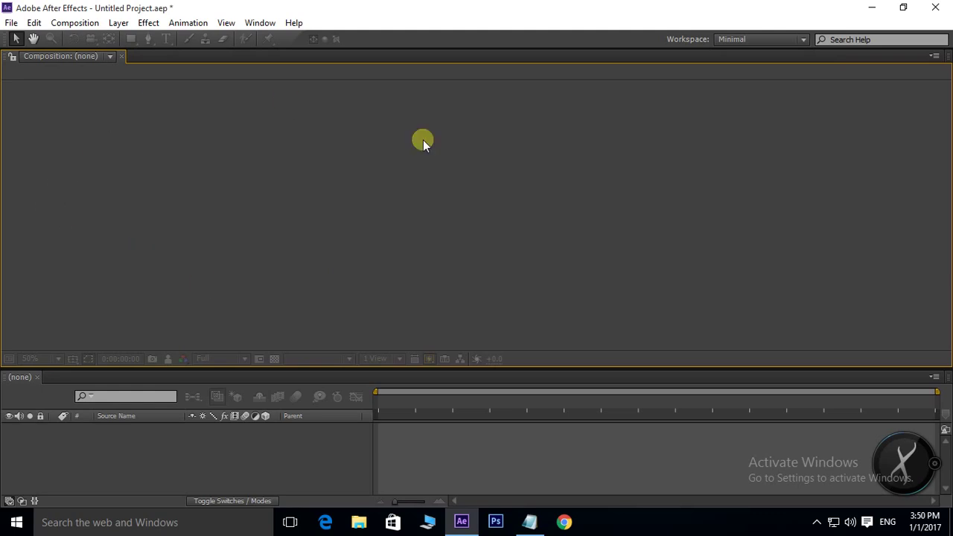
click(804, 39)
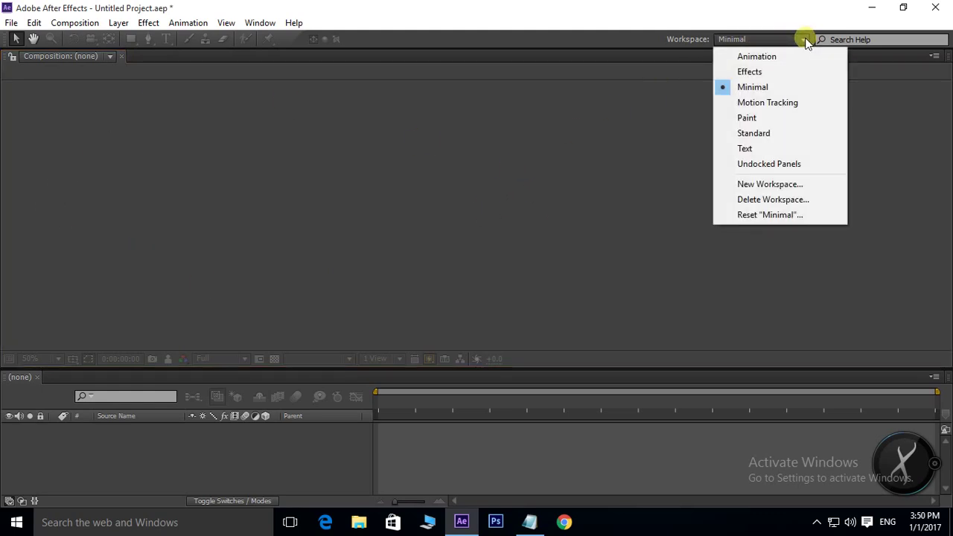
click(763, 104)
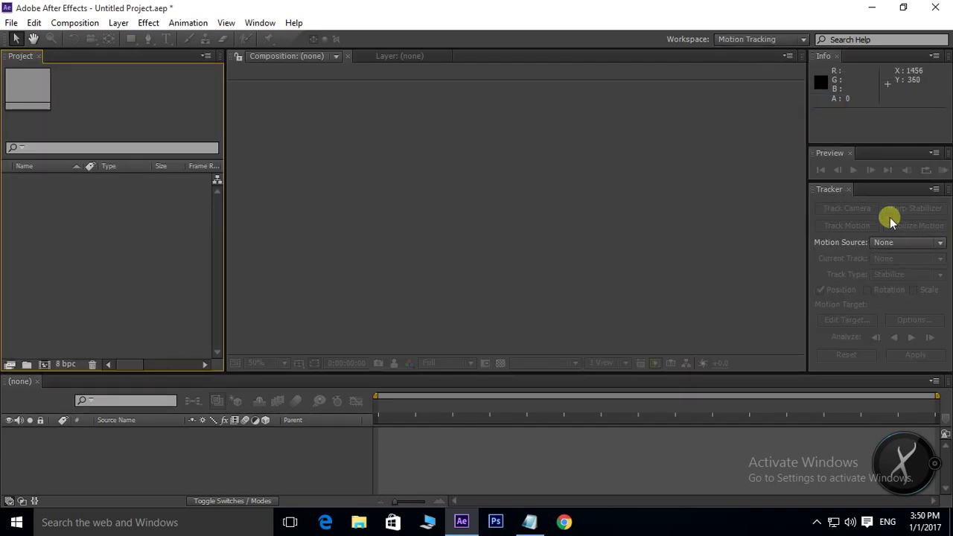
Switch to the Paint workspace, then return to Standard.
click(801, 40)
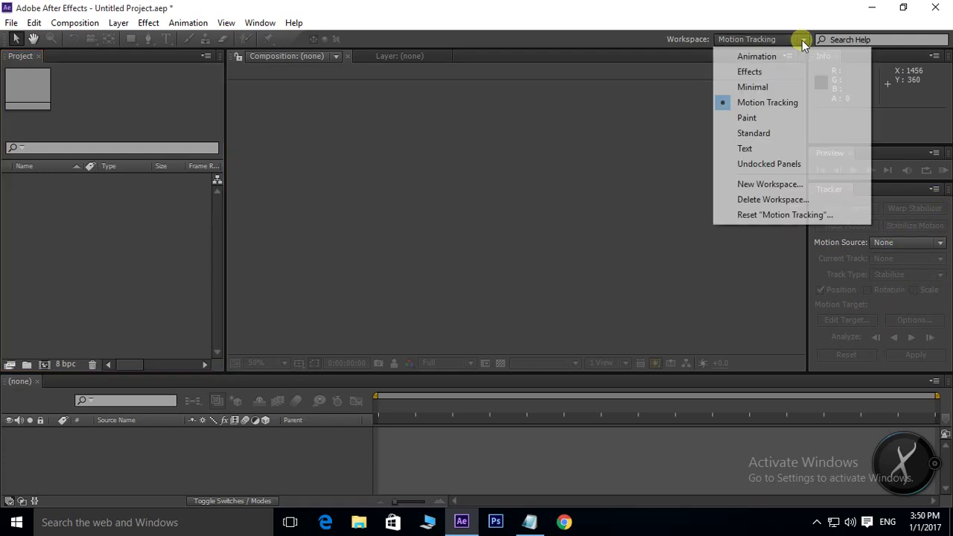
click(746, 119)
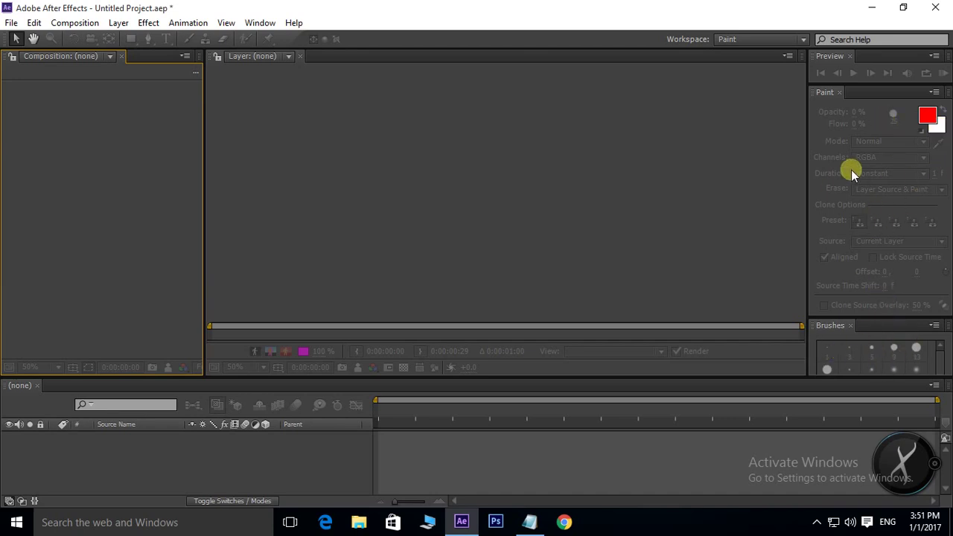
click(799, 38)
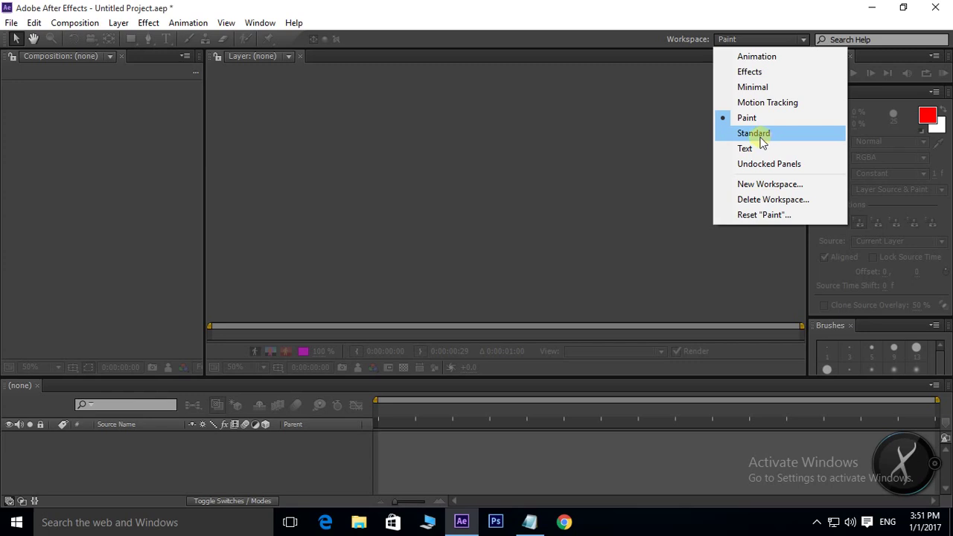
click(747, 134)
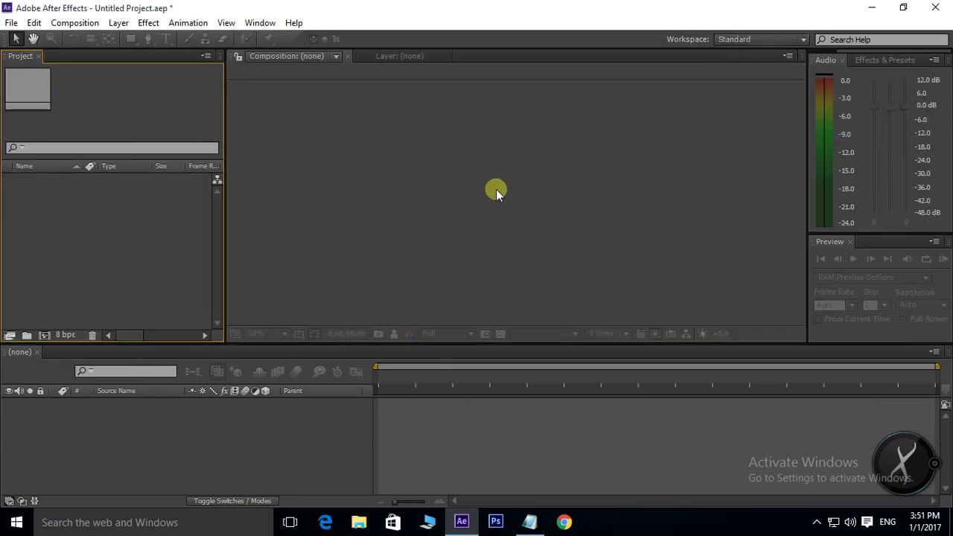
click(800, 39)
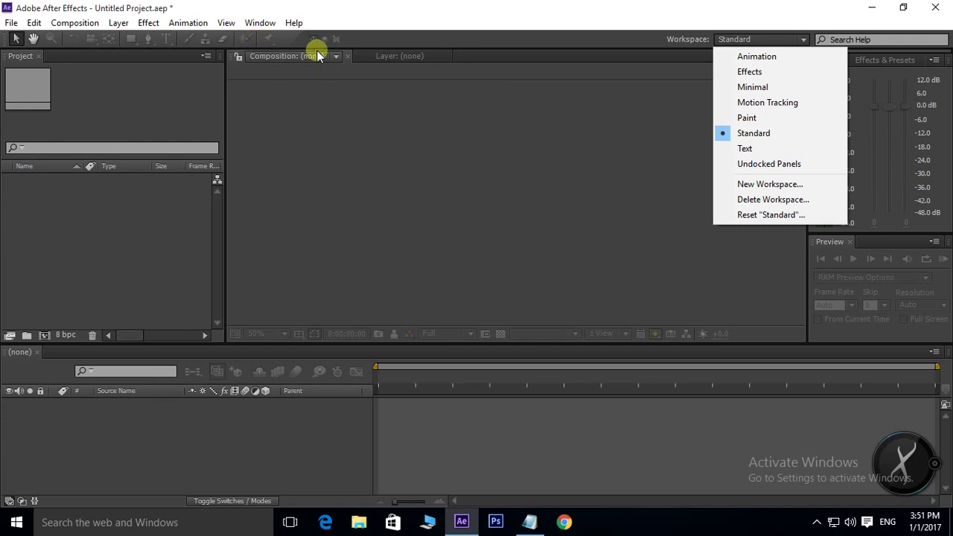
click(744, 151)
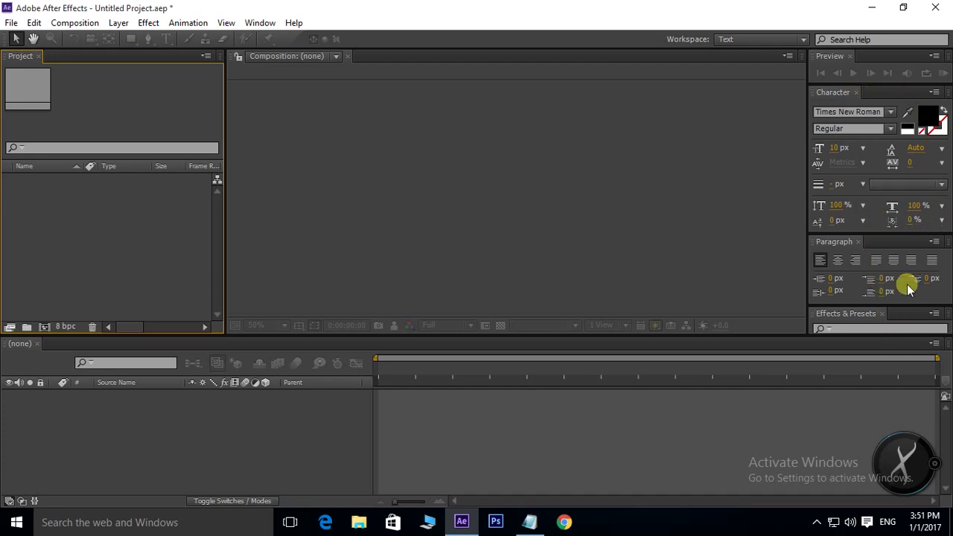
click(801, 40)
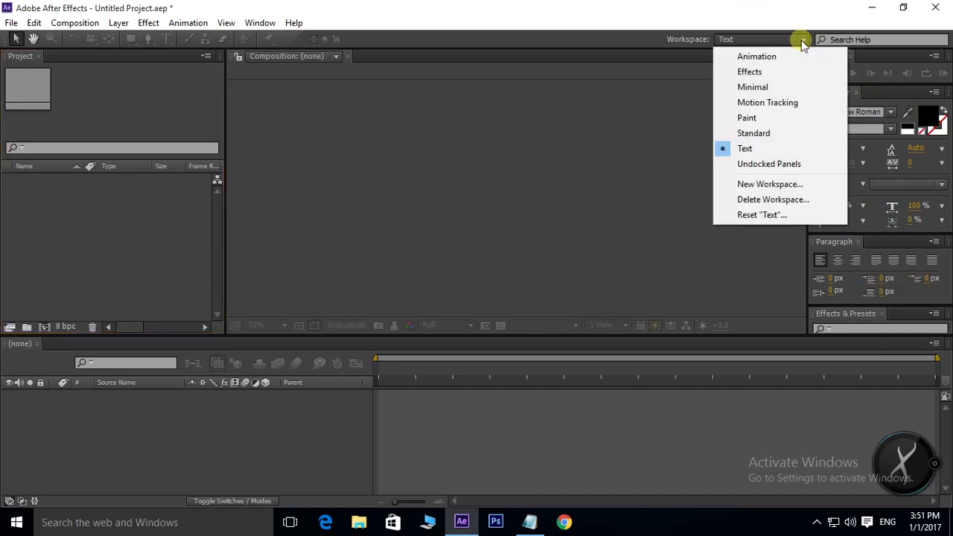
click(776, 172)
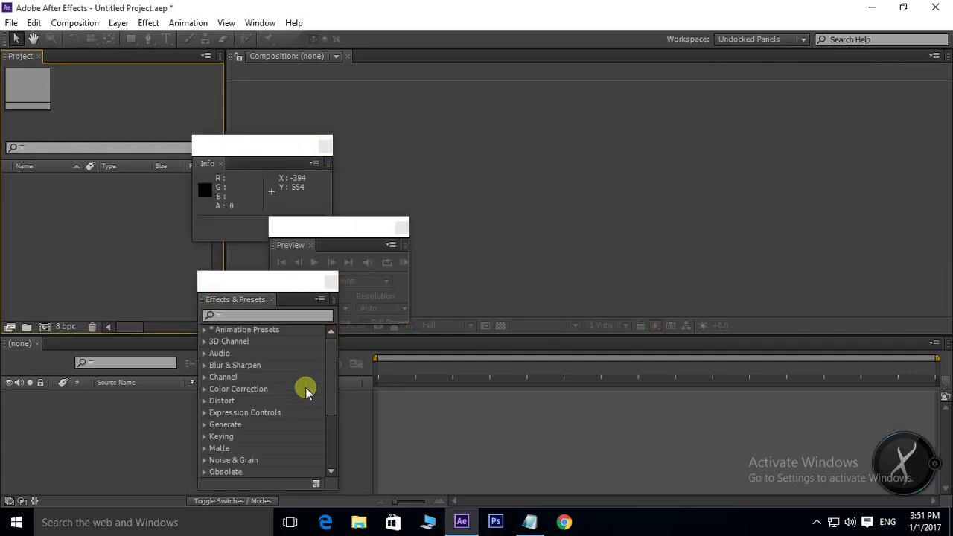
click(804, 39)
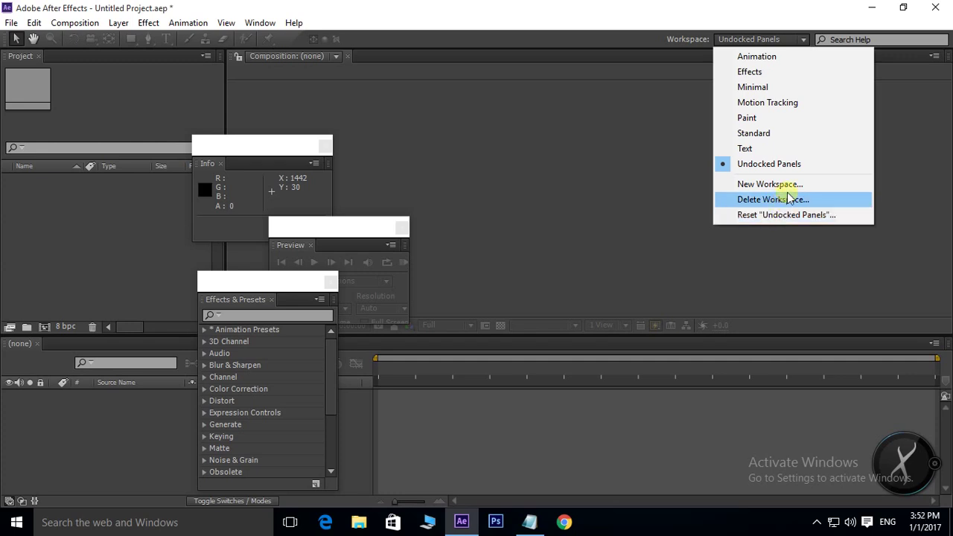
click(745, 134)
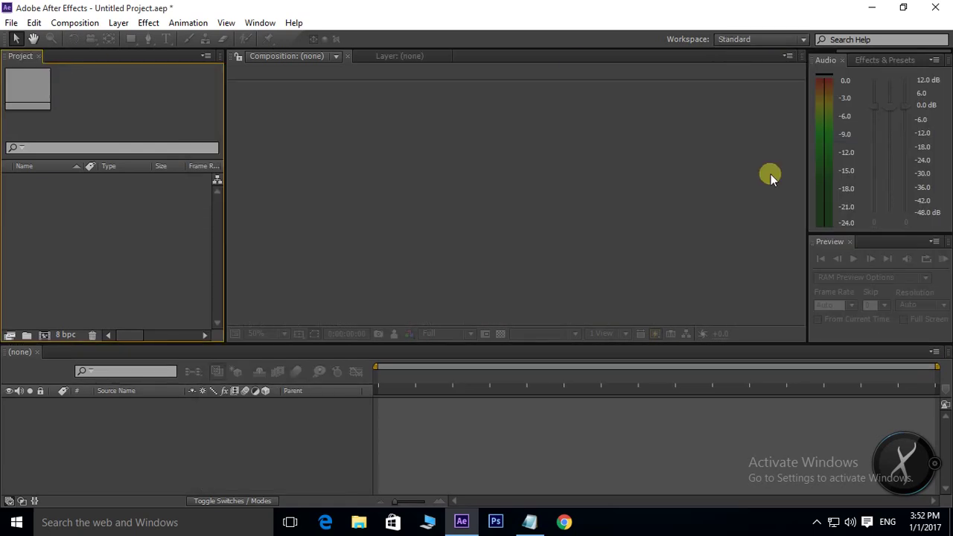
Close the Preview panel and bring the Composition viewer back to the front.
click(832, 240)
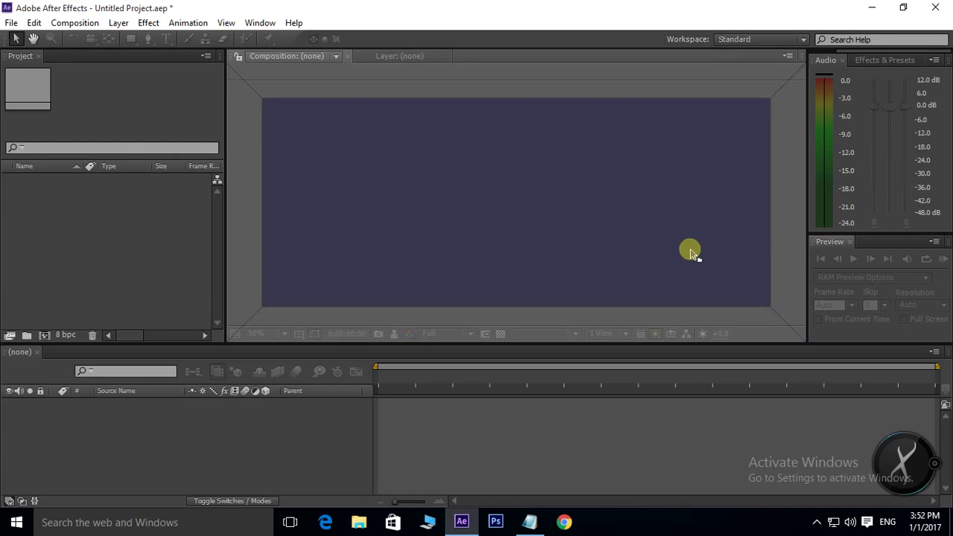
drag(690, 253, 687, 244)
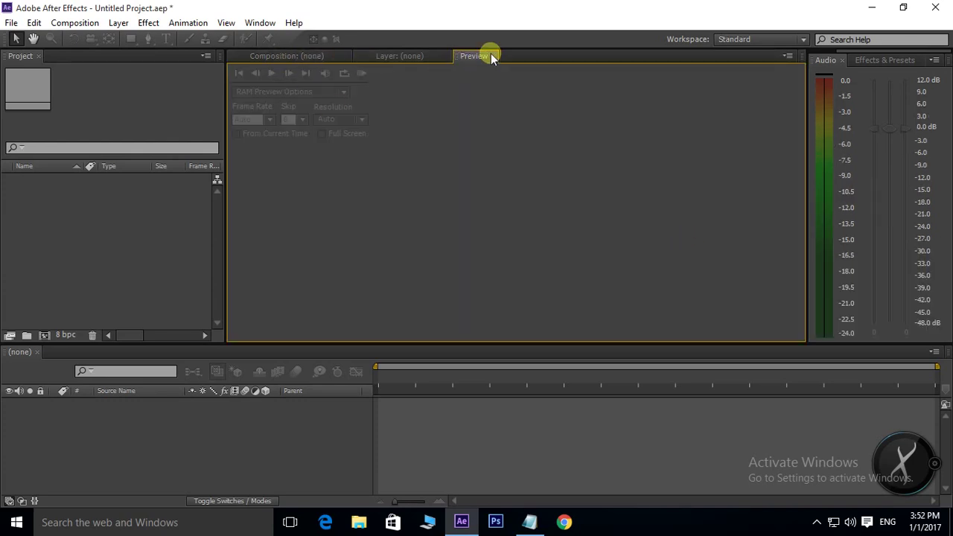
click(247, 57)
right_click(258, 56)
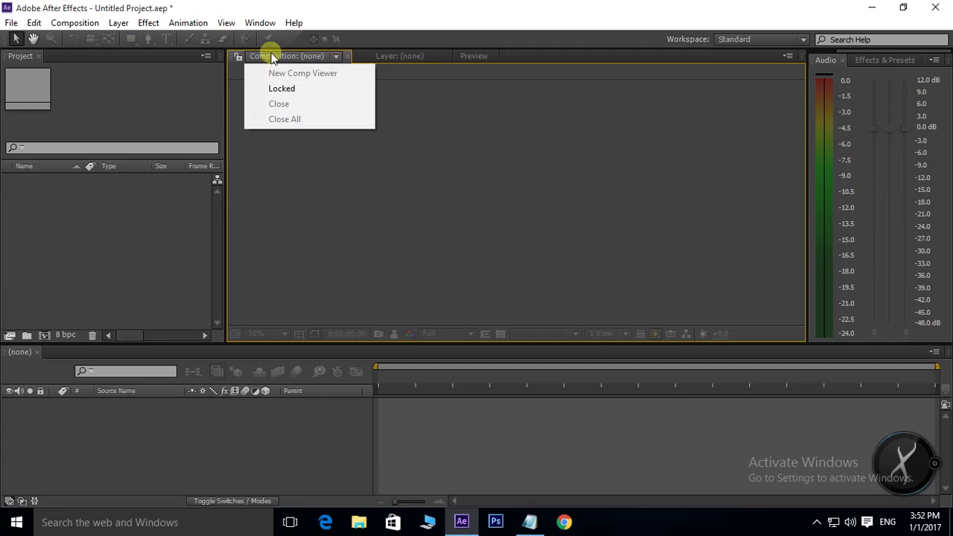
click(270, 57)
click(480, 56)
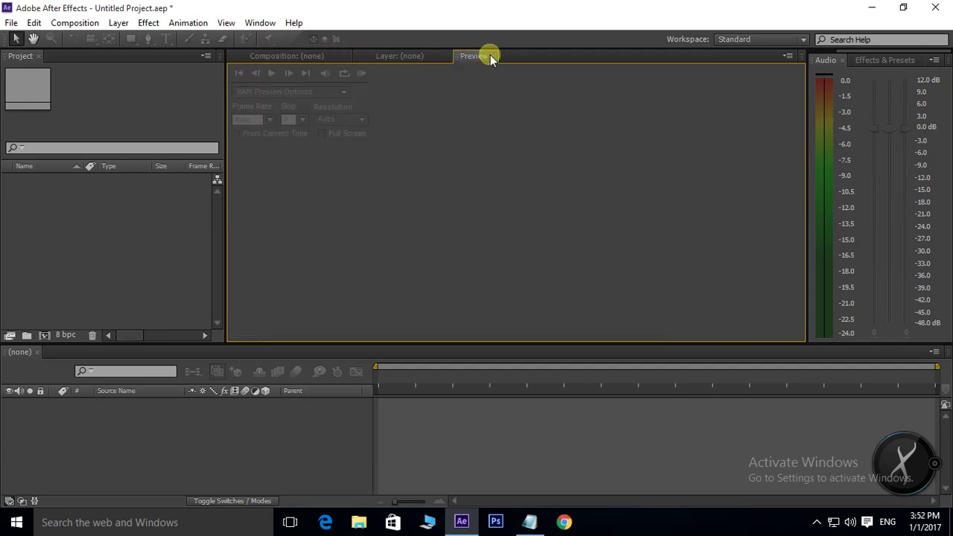
click(492, 55)
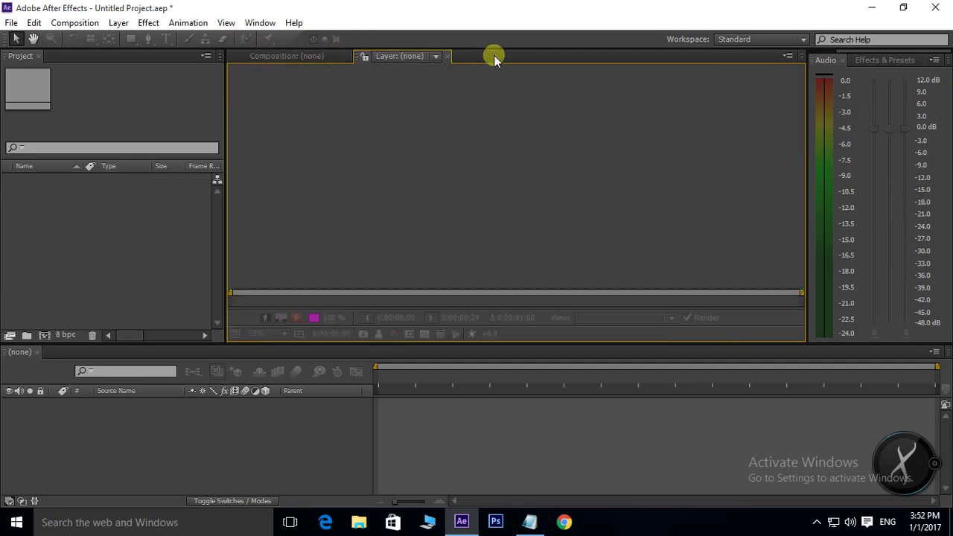
click(311, 58)
Add the Tracker and Align panels from the Window menu, with Effects & Presets showing.
click(260, 23)
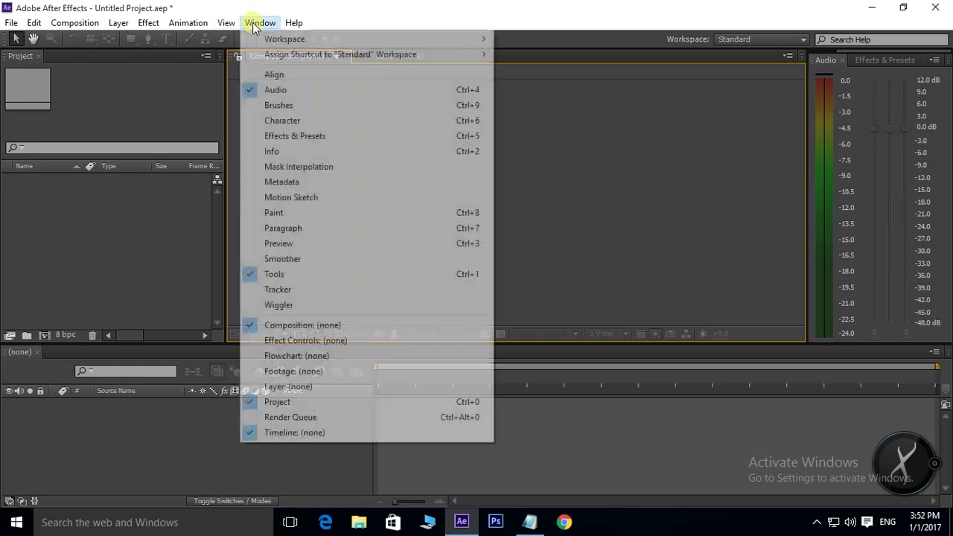
click(273, 292)
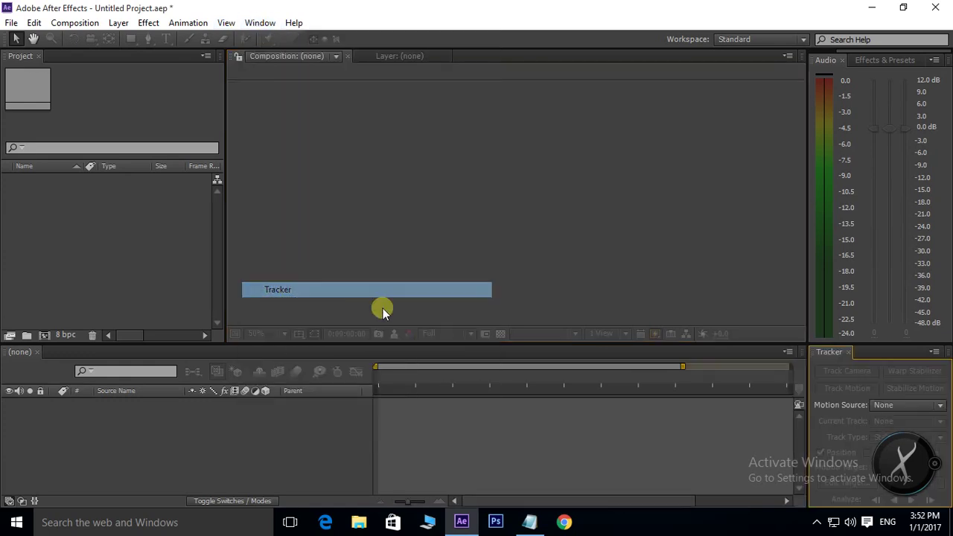
click(885, 60)
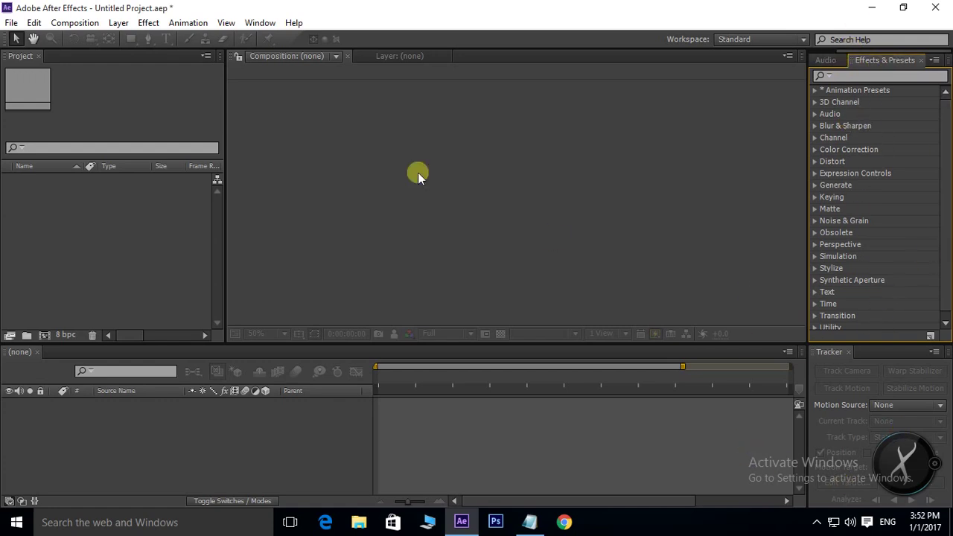
click(259, 22)
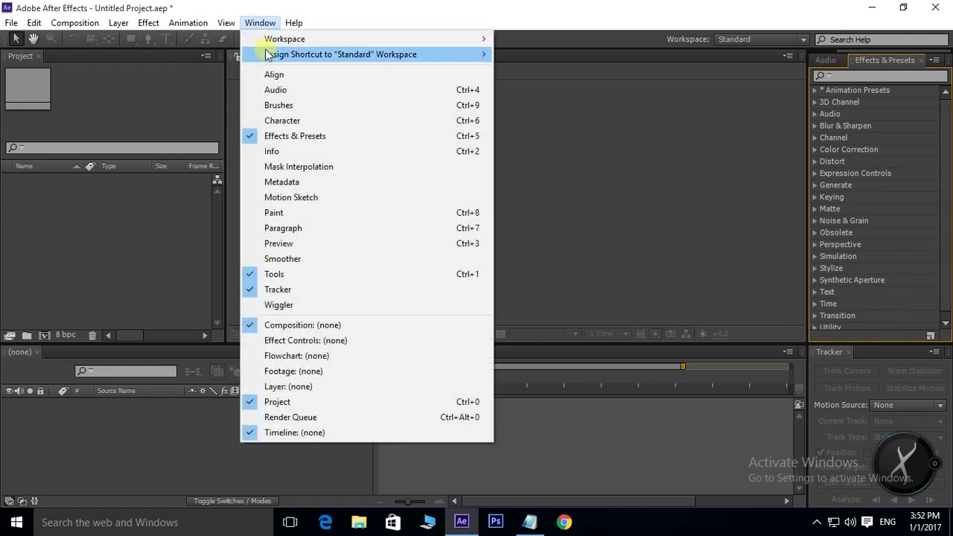
click(275, 76)
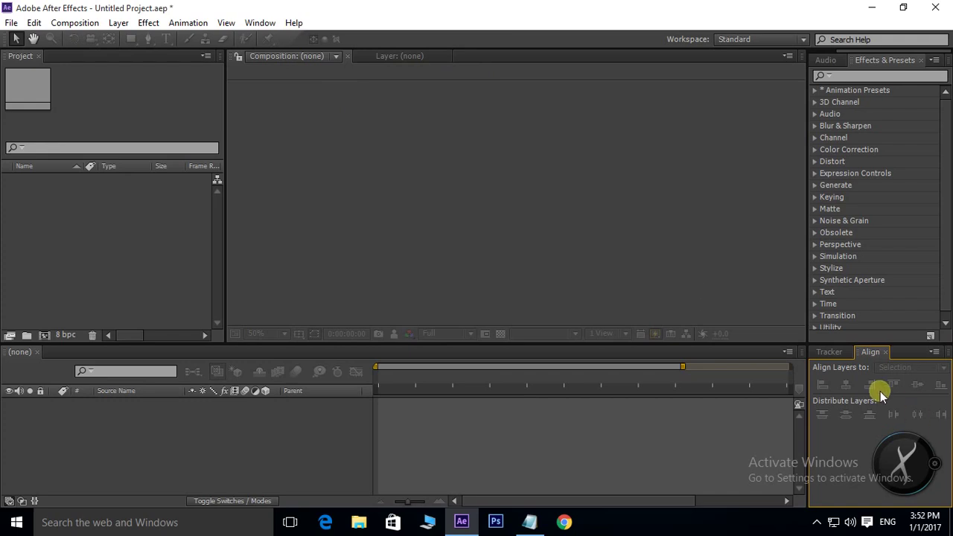
click(831, 353)
click(867, 353)
click(824, 350)
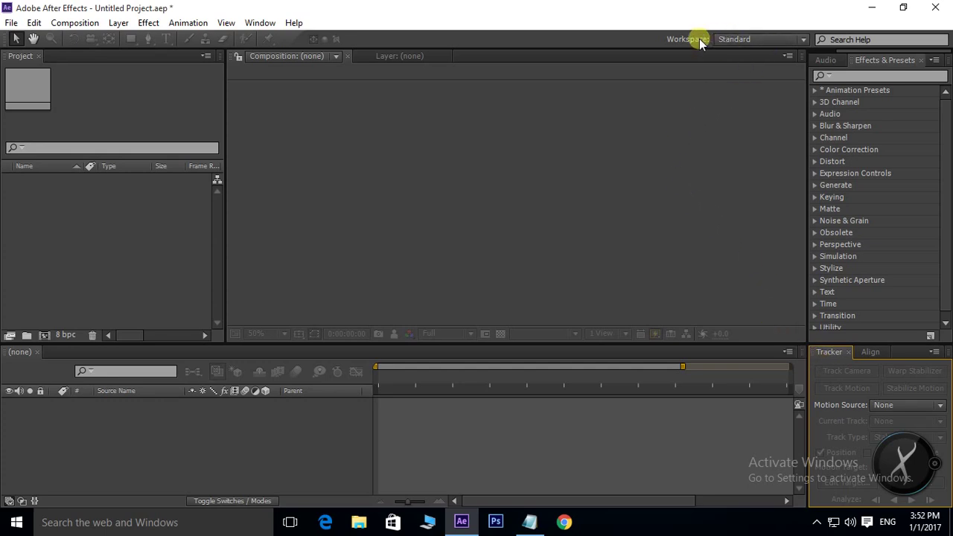
click(805, 40)
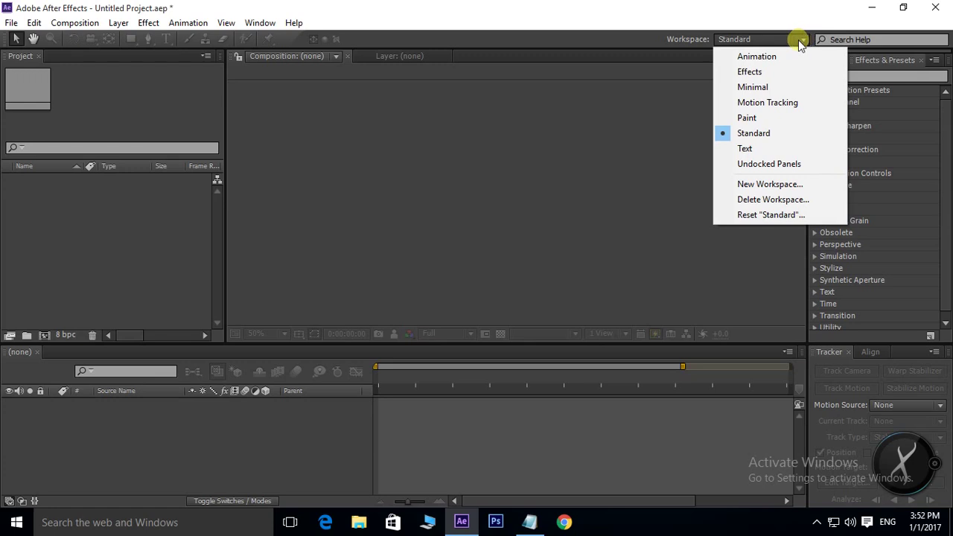
Create a new workspace from the current layout, named 'telugu tutorials', and confirm.
click(777, 185)
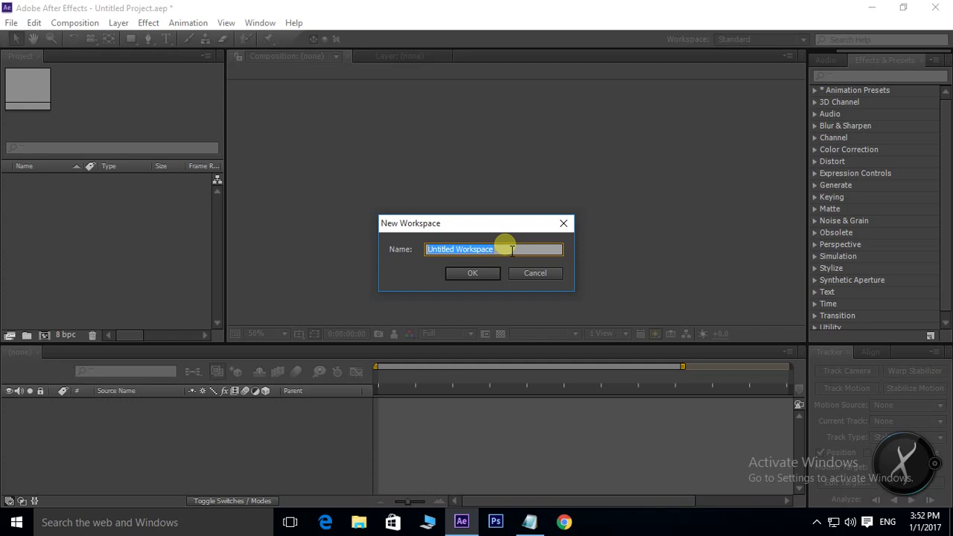
text(telugu tutorials)
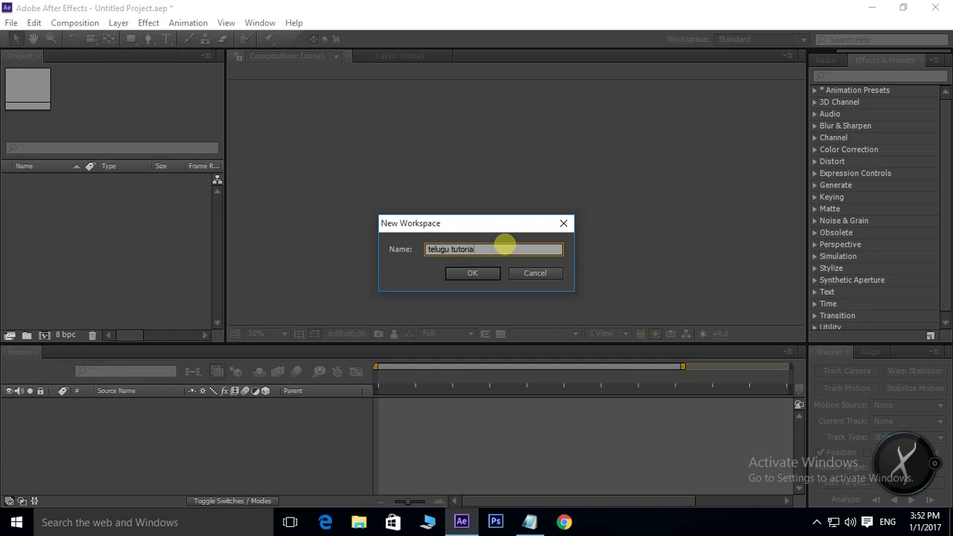
click(457, 274)
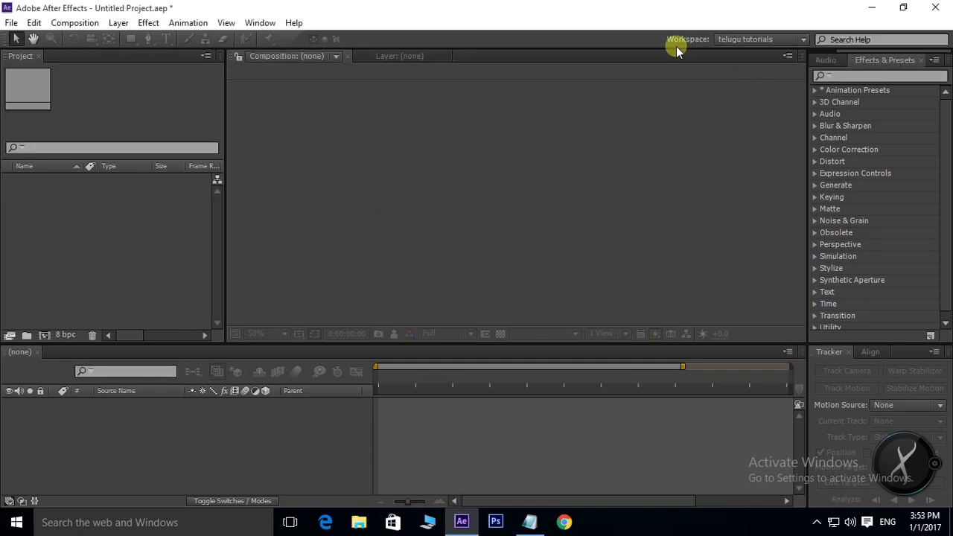
Switch to the Standard workspace, view the Audio meters, then switch to Animation.
click(803, 39)
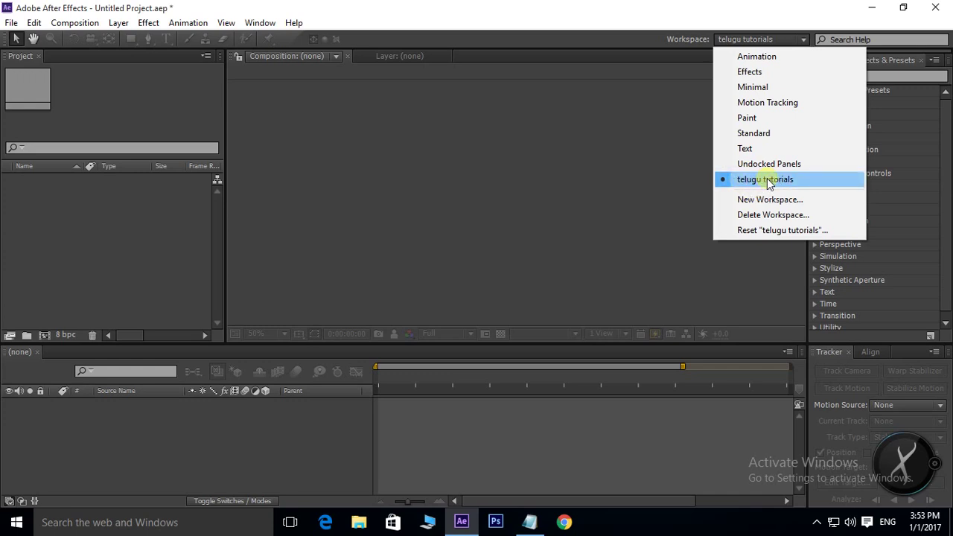
click(753, 133)
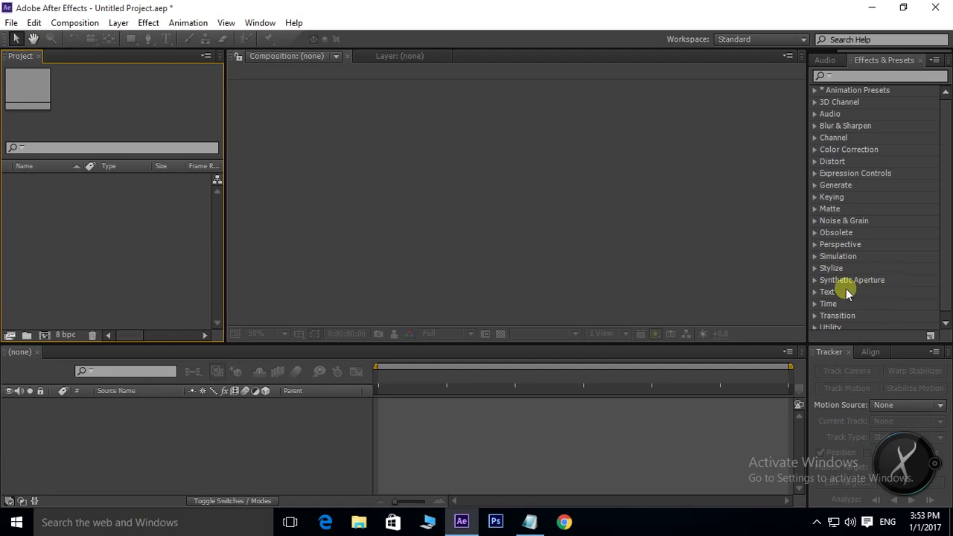
click(827, 60)
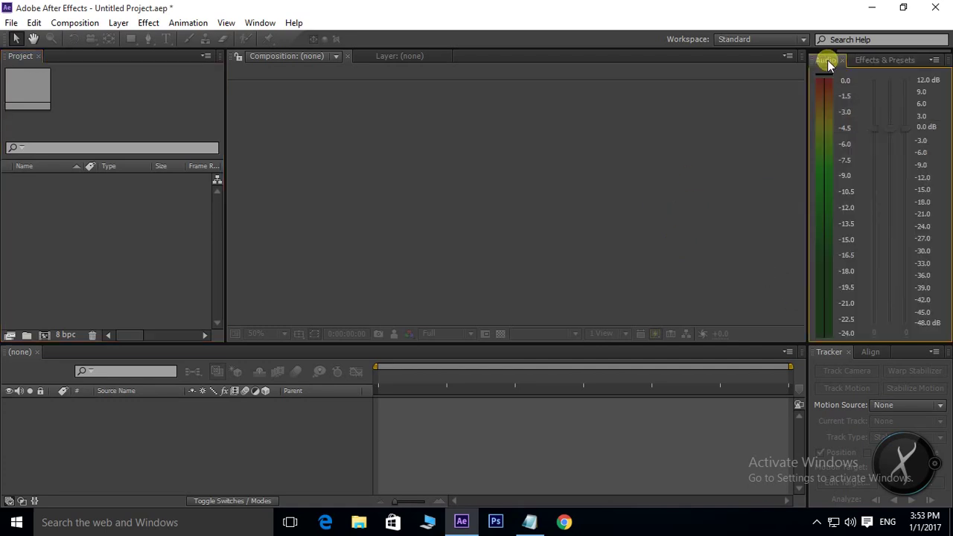
click(774, 41)
click(756, 56)
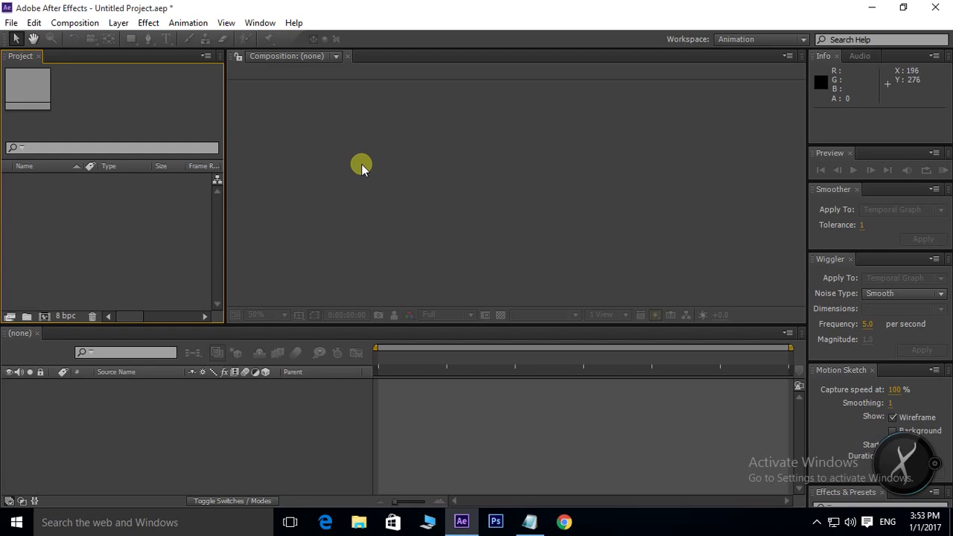
Switch to the 'telugu tutorials' workspace and check its Align, Tracker, Audio and Effects & Presets tabs.
click(803, 40)
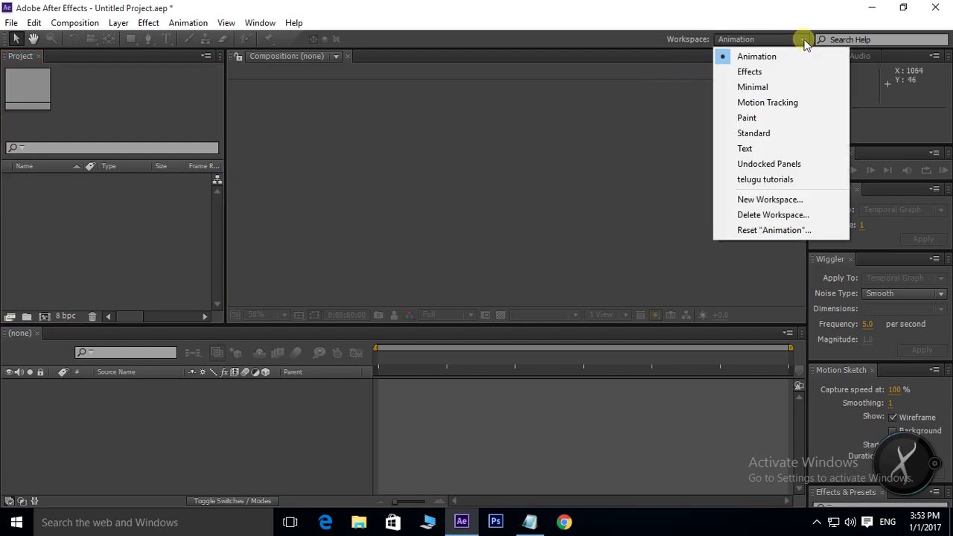
click(775, 181)
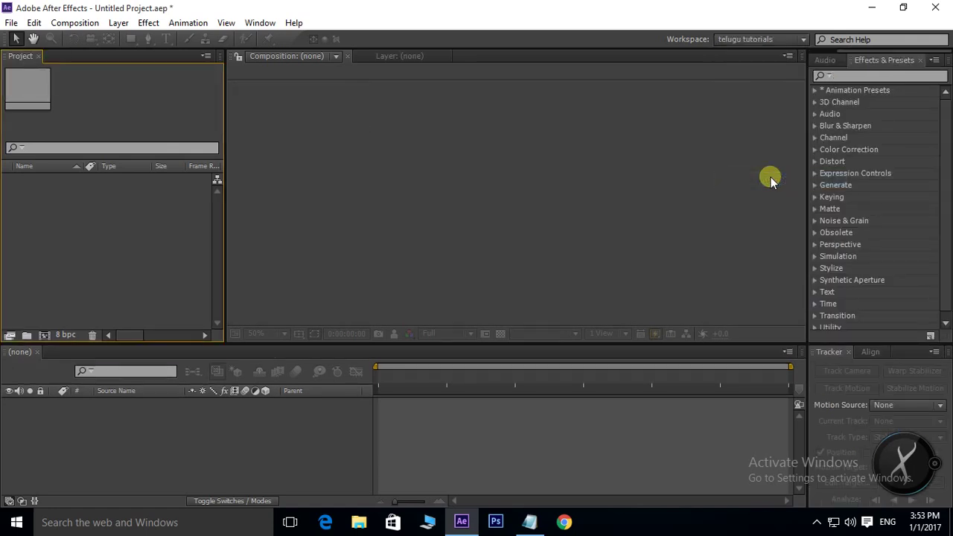
click(868, 353)
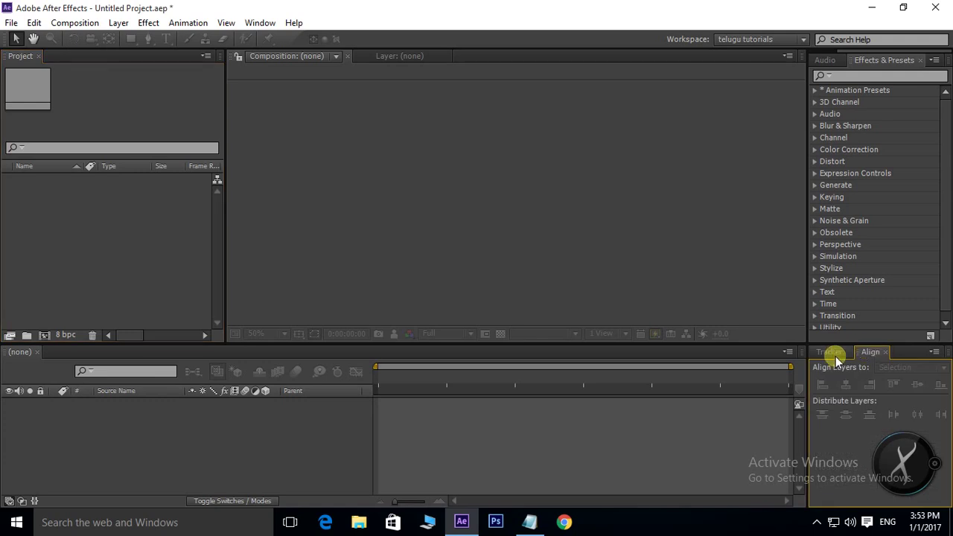
click(828, 352)
click(826, 60)
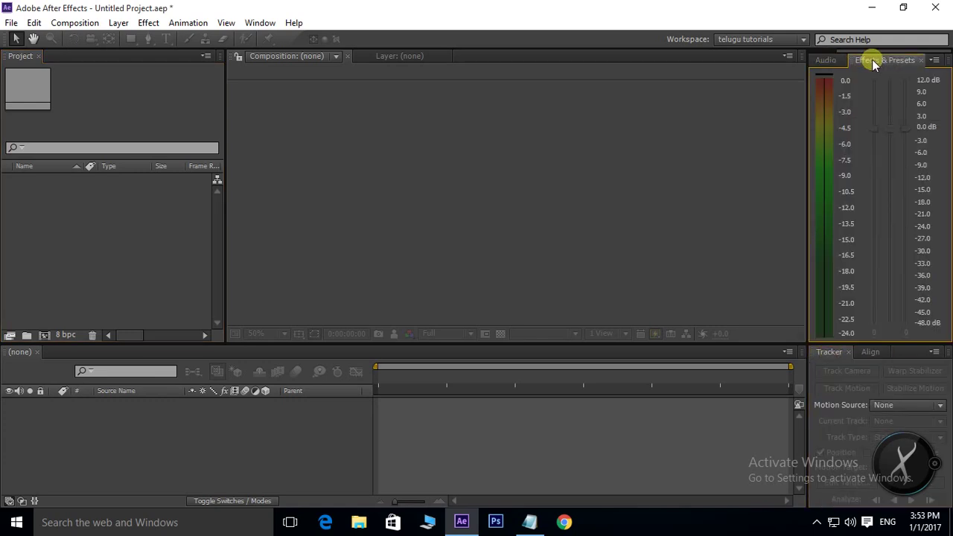
click(884, 60)
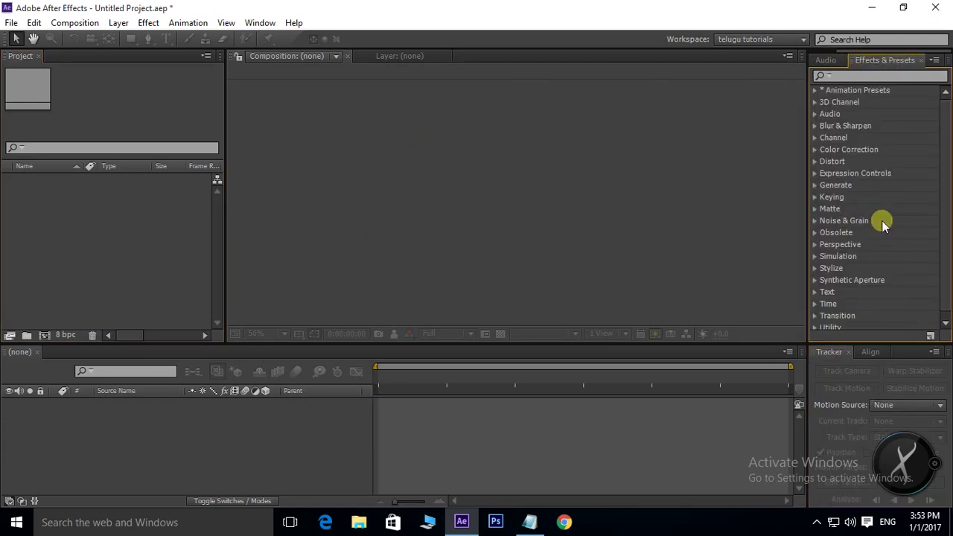
Return to the Standard workspace layout.
click(800, 41)
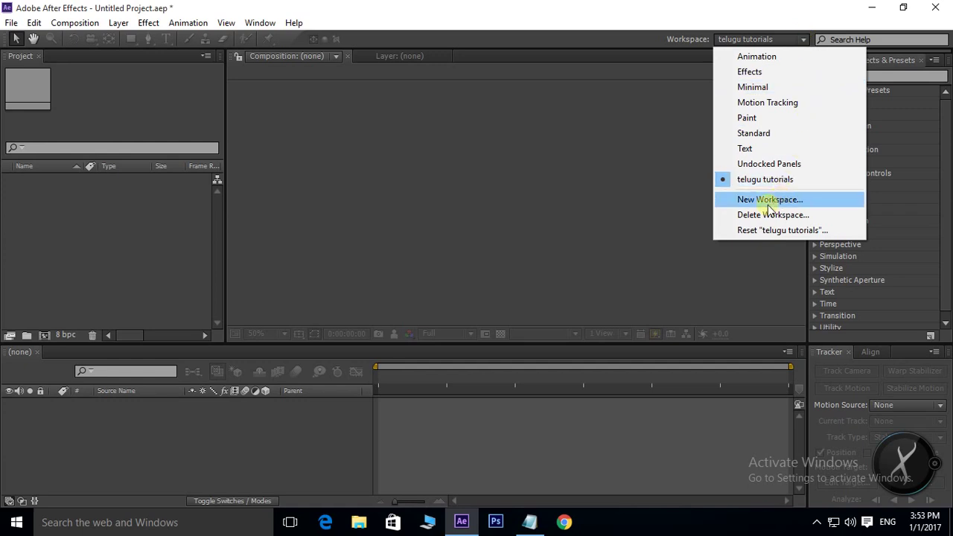
click(733, 134)
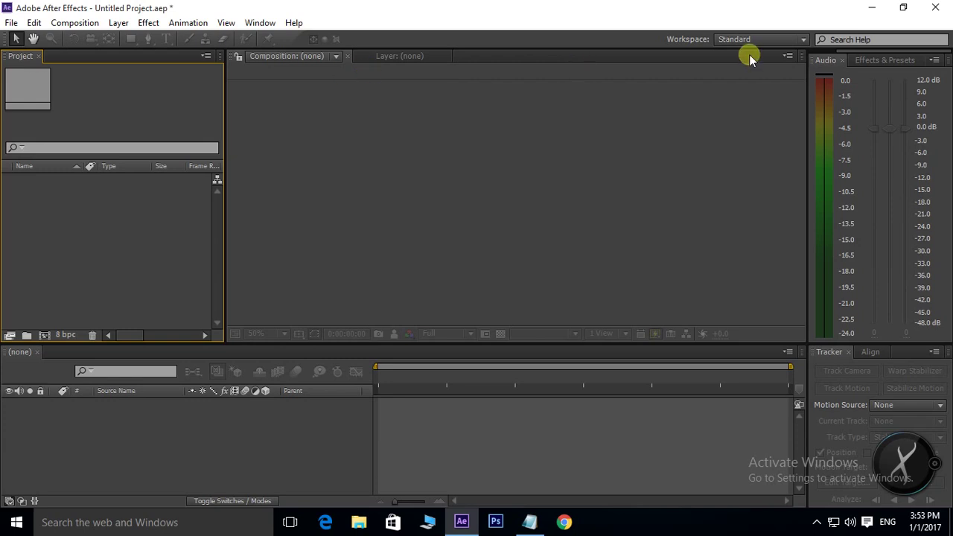
click(801, 41)
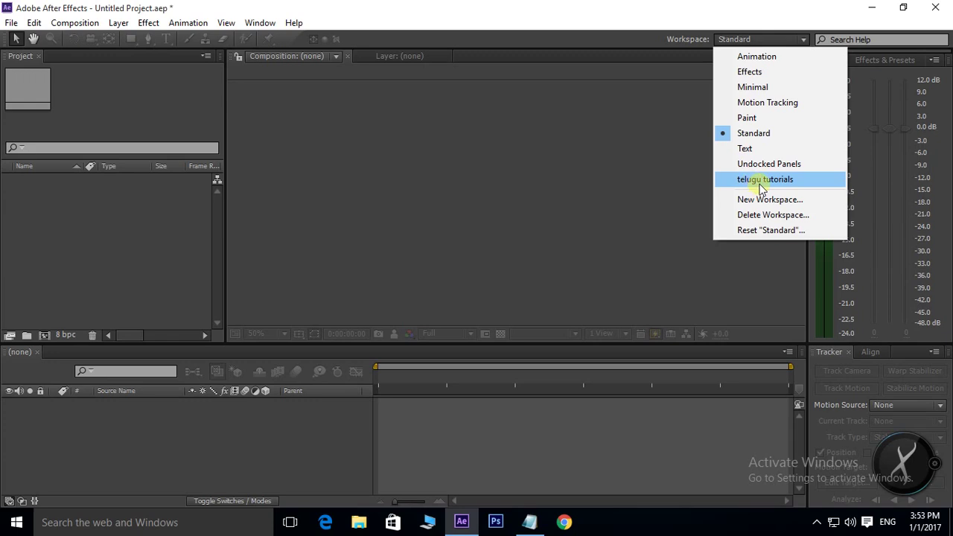
Use Delete Workspace to remove 'telugu tutorials', confirming with OK.
click(769, 216)
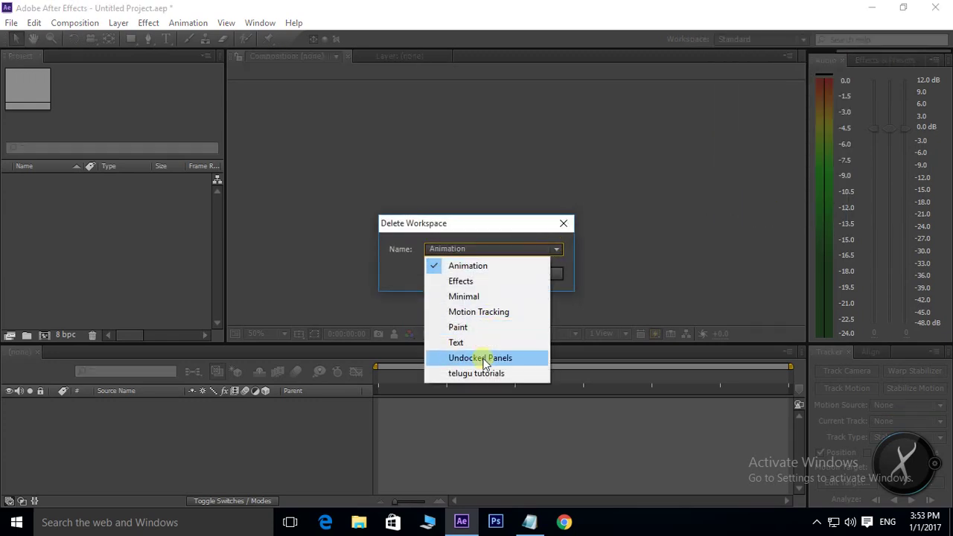
click(485, 372)
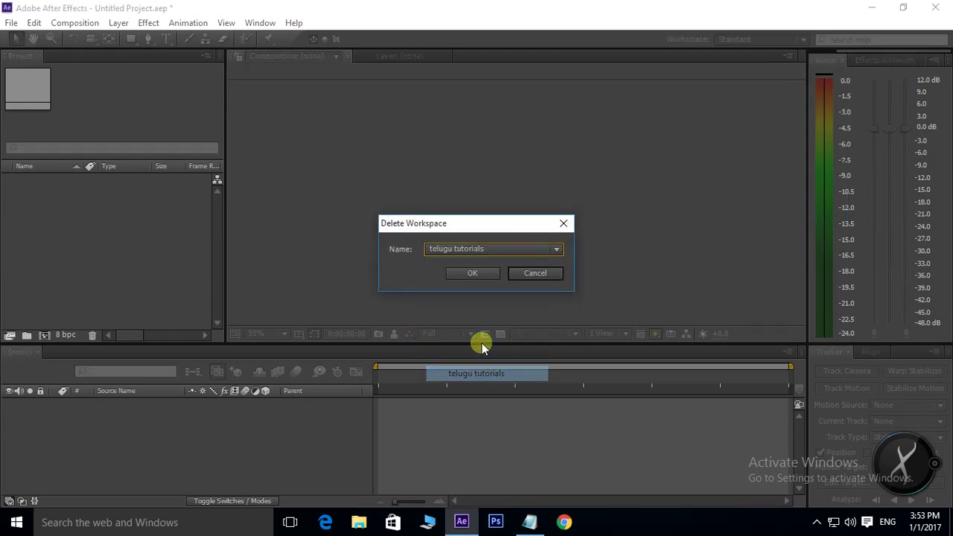
click(476, 274)
click(803, 39)
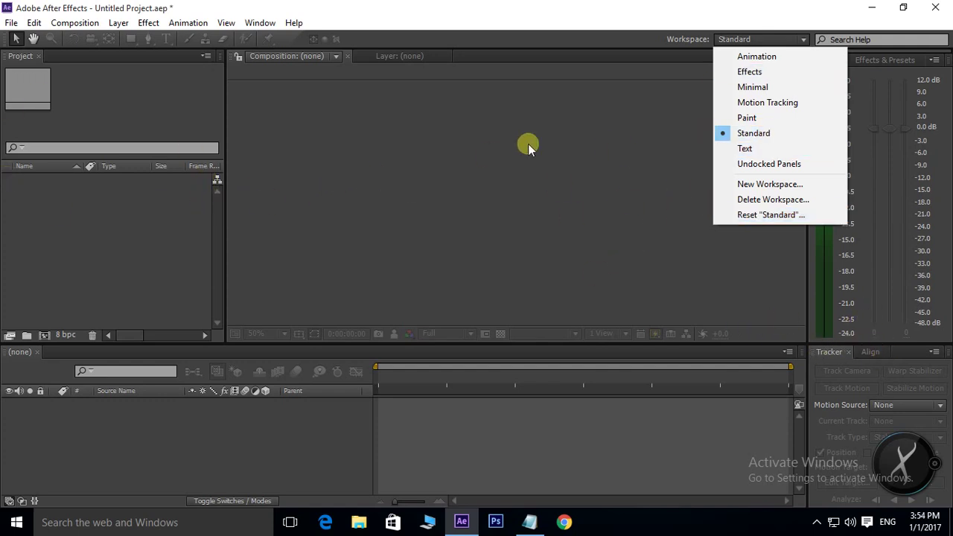
Reset 'Standard' to defaults with Yes, then close the Effects & Presets and Preview tabs.
click(752, 216)
click(519, 278)
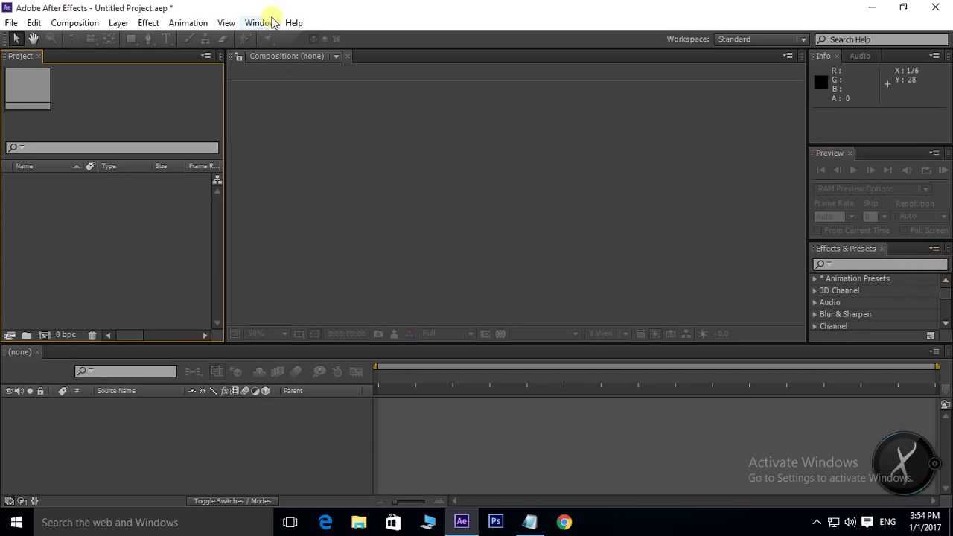
click(882, 249)
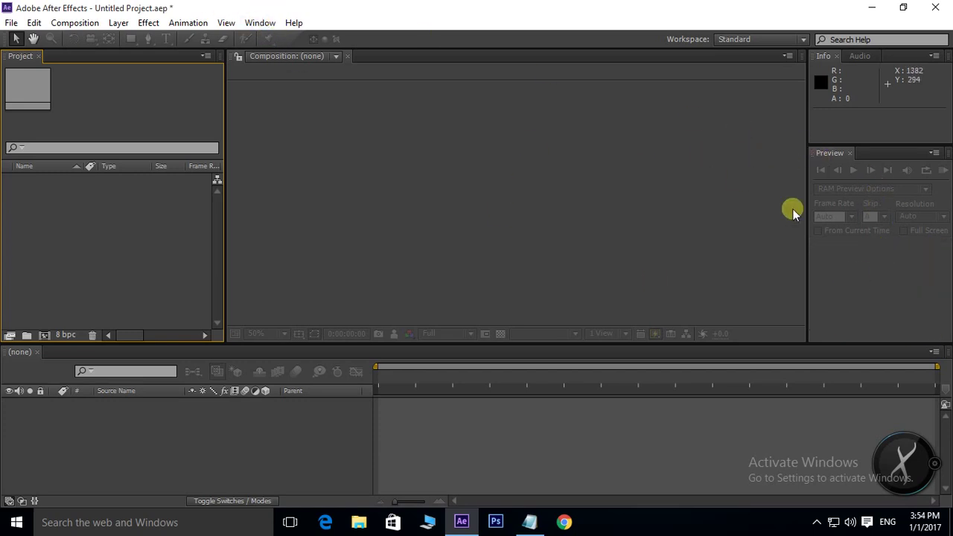
click(849, 152)
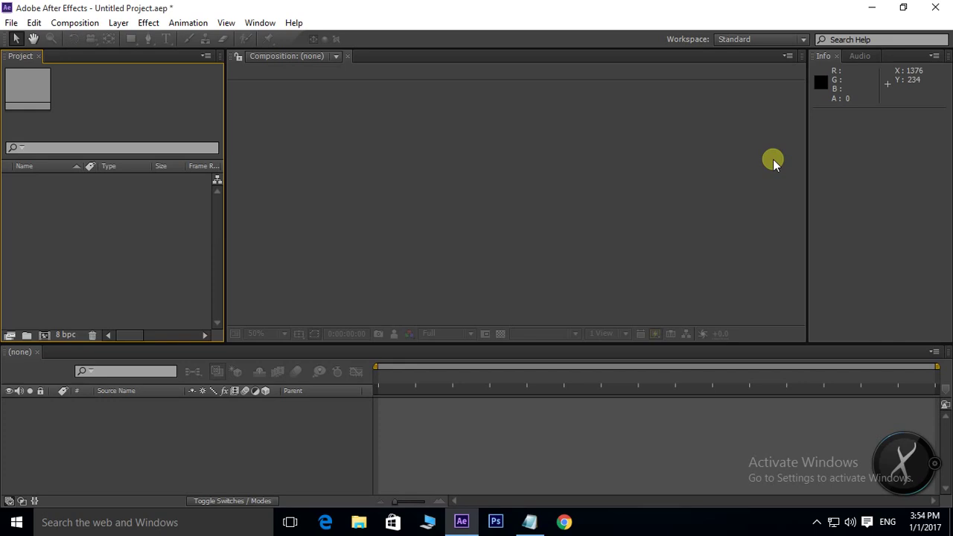
click(260, 23)
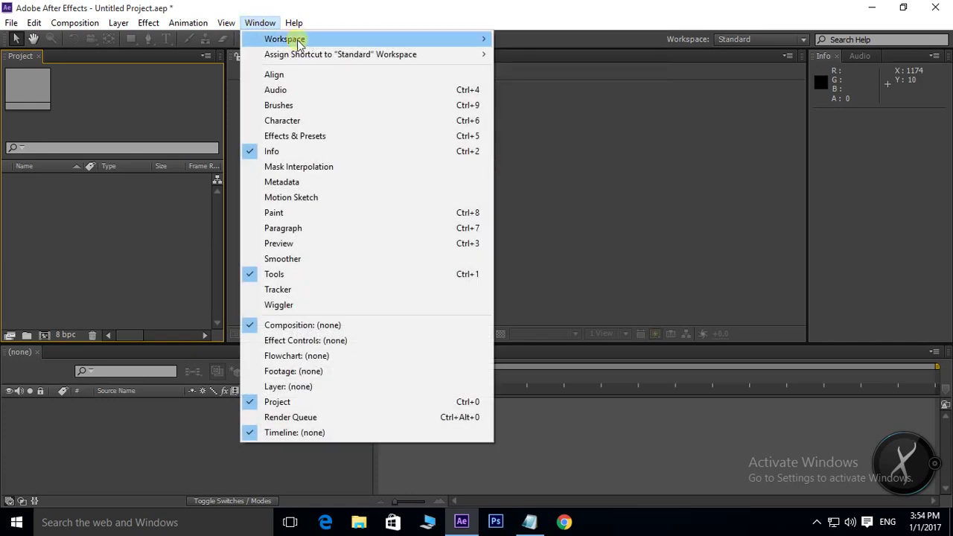
mouse_move(297, 40)
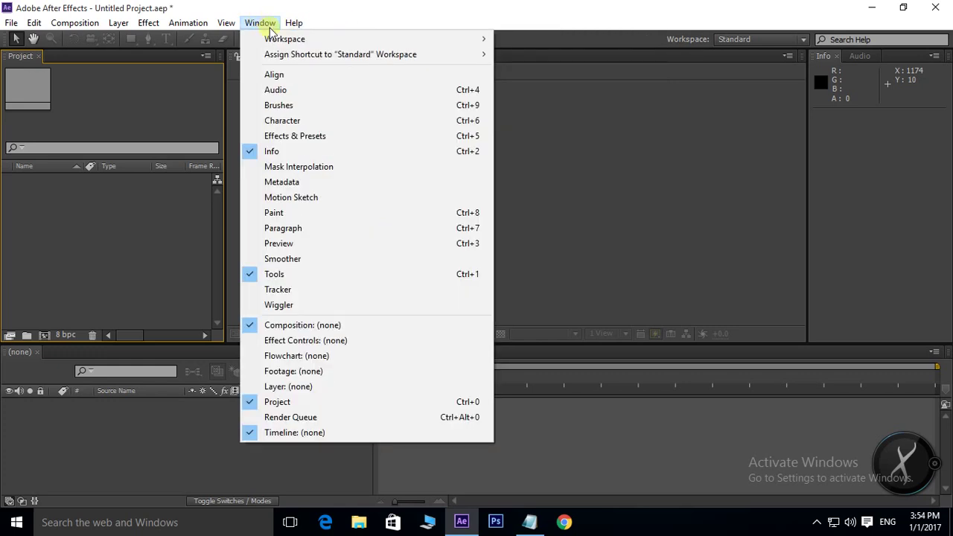
click(529, 116)
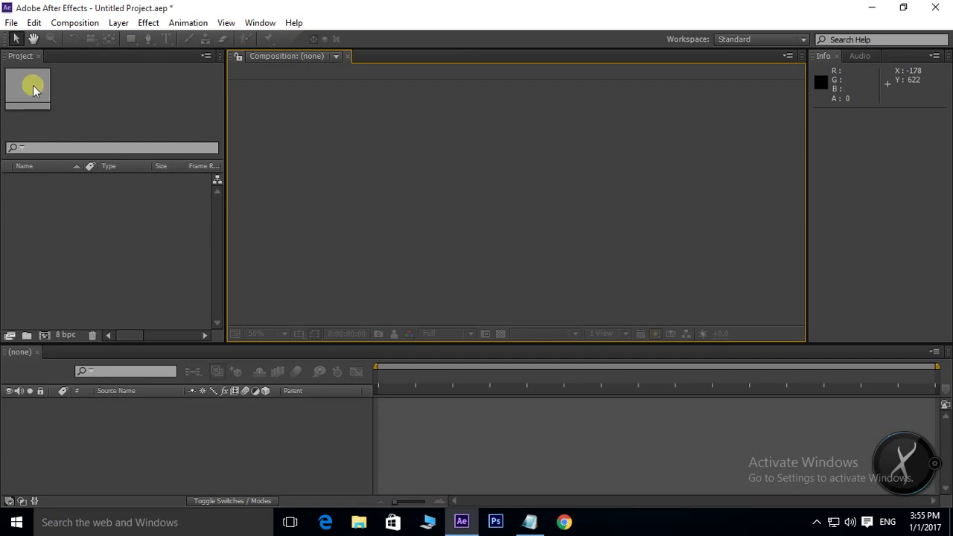
click(38, 56)
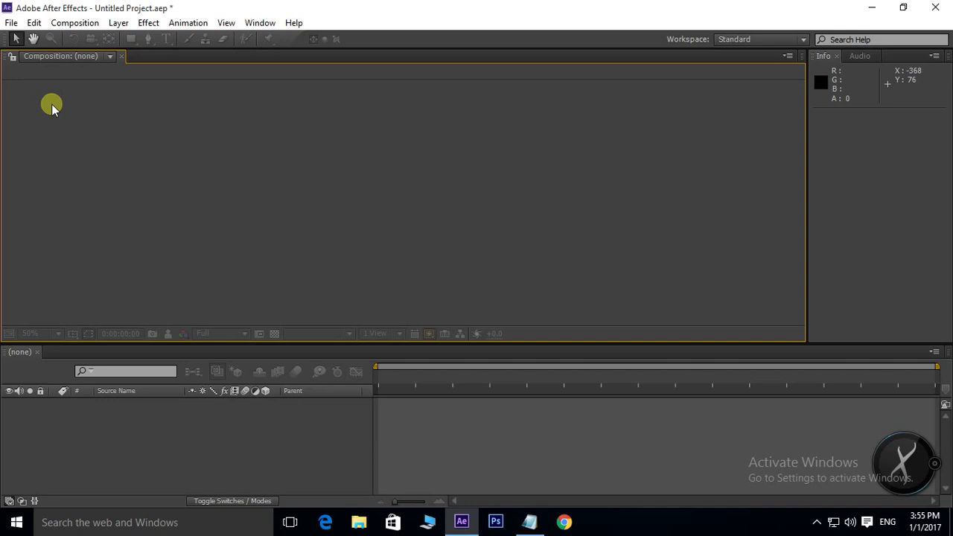
click(256, 23)
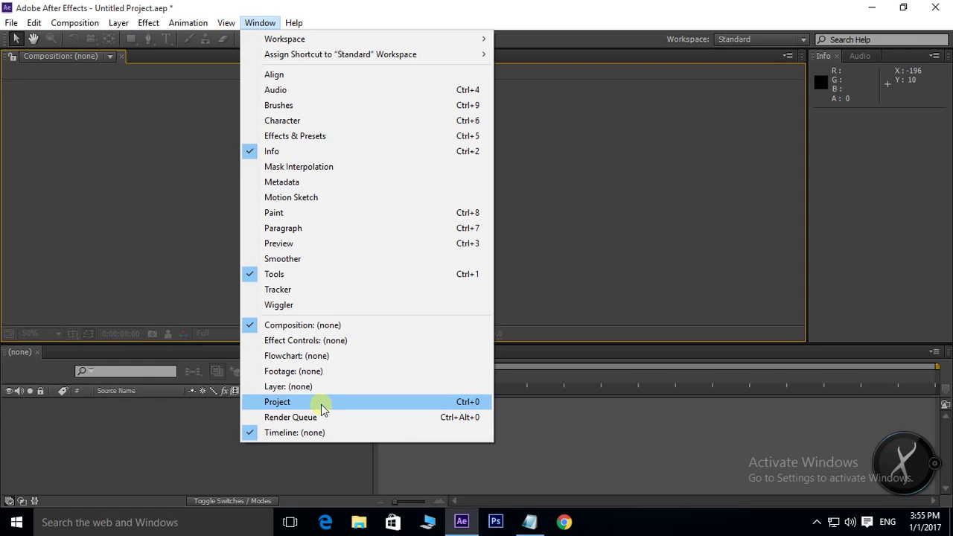
click(274, 402)
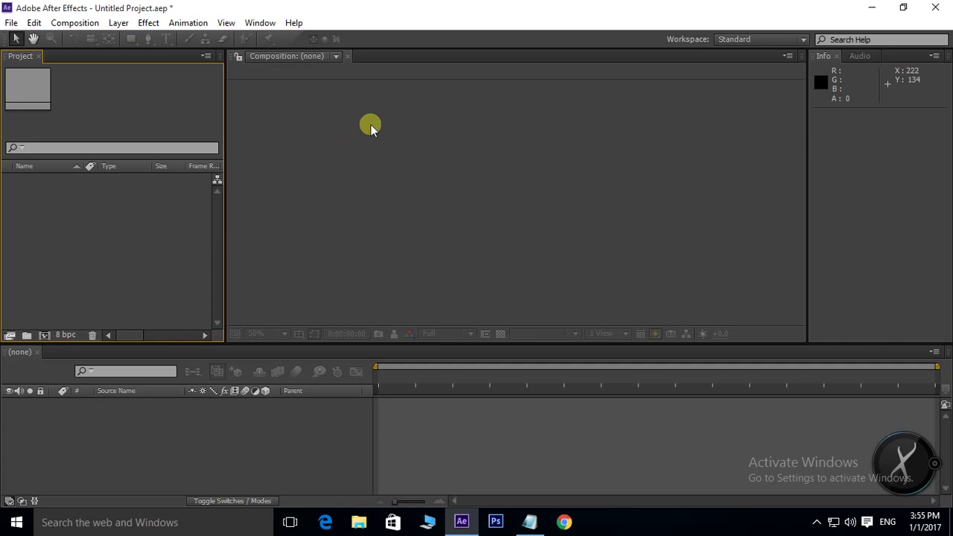
Create Comp 1 with the Custom preset: 600×283, 29.97 fps, 0;00;30;00 duration.
key(ctrl+n)
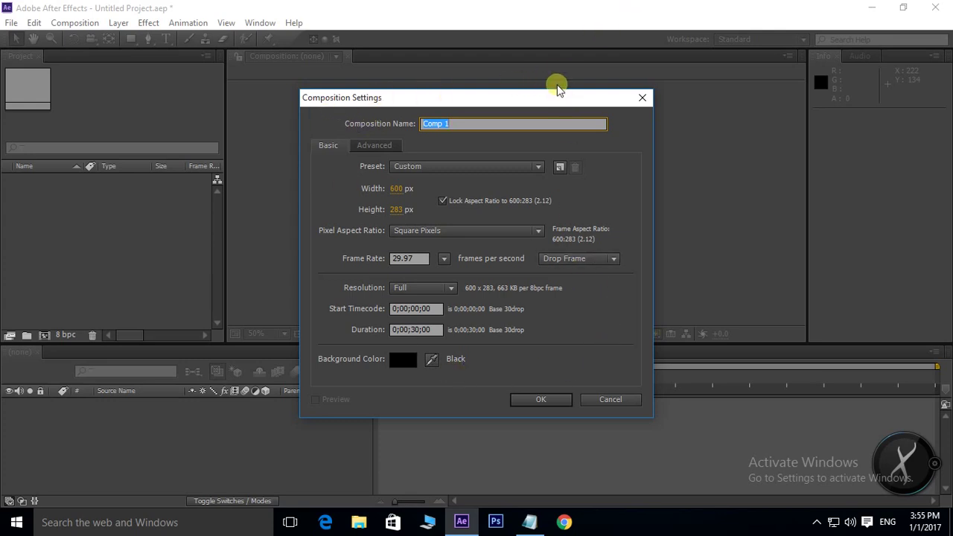
drag(548, 101, 598, 72)
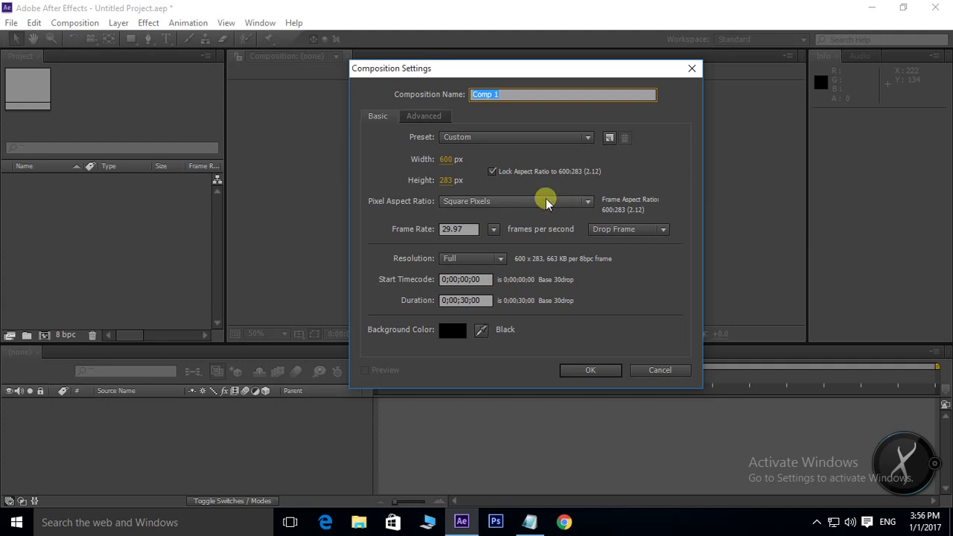
click(525, 140)
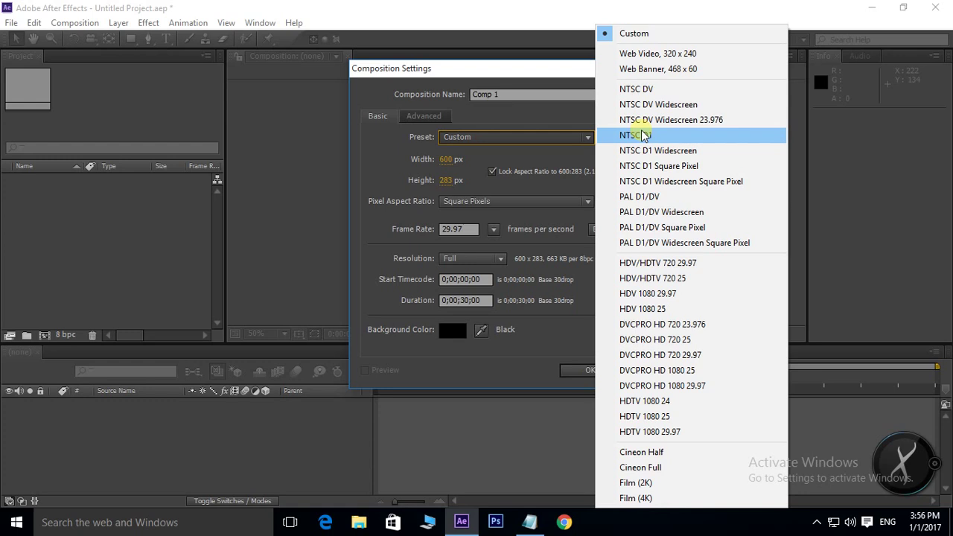
click(510, 141)
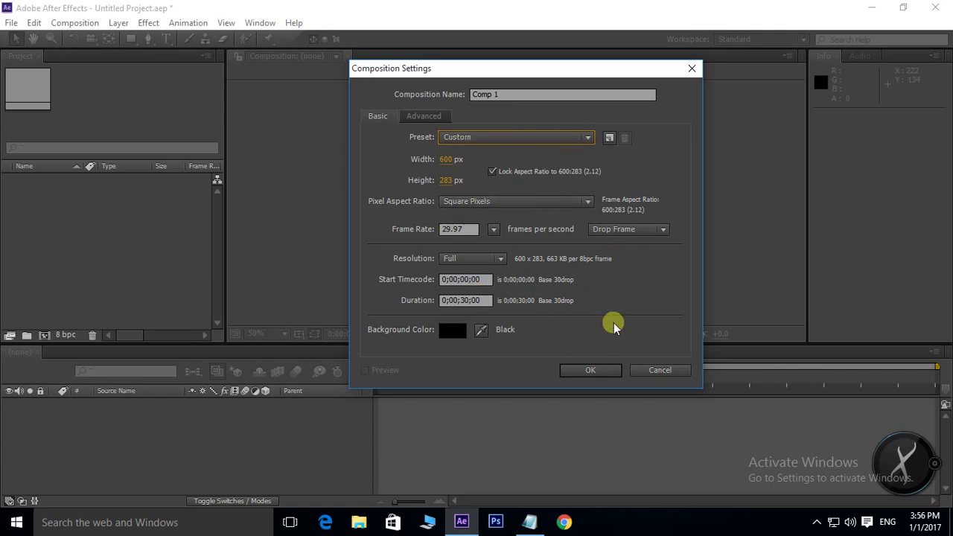
click(592, 372)
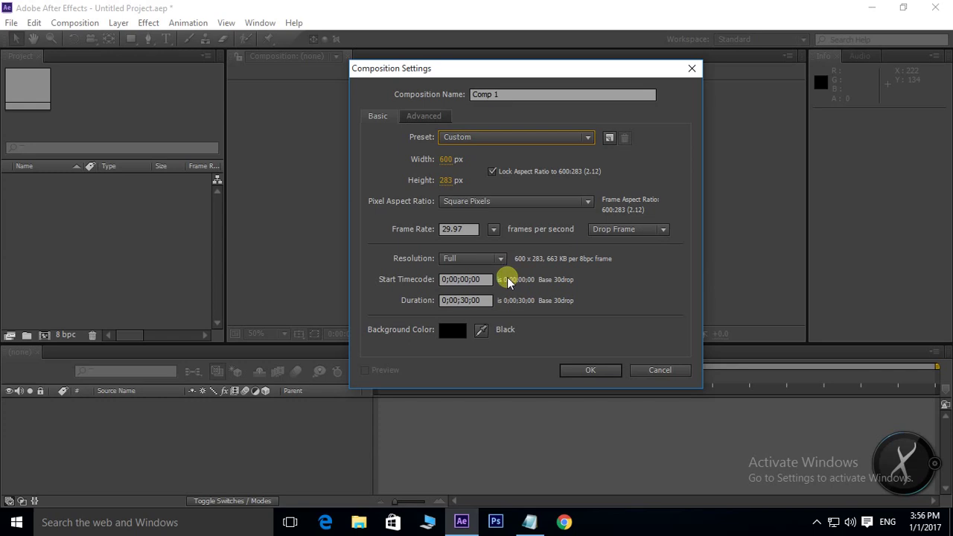
click(581, 371)
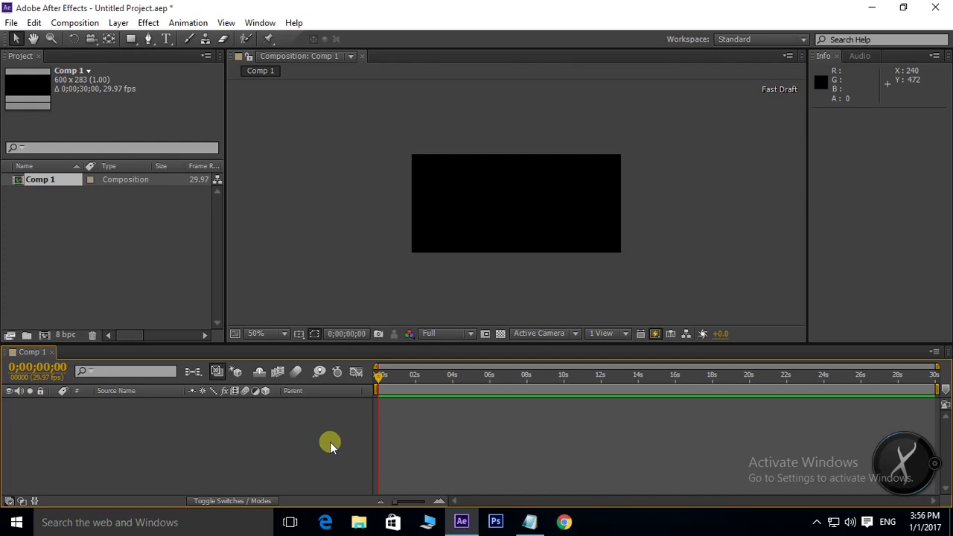
Cancel an extra new-composition dialog so no Comp 2 is made, and deselect Comp 1.
drag(649, 139, 364, 275)
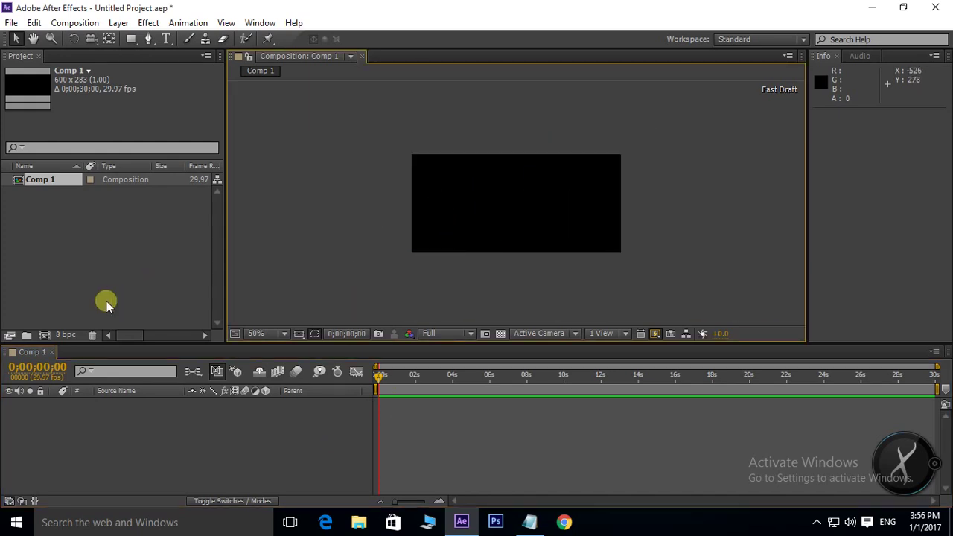
click(43, 334)
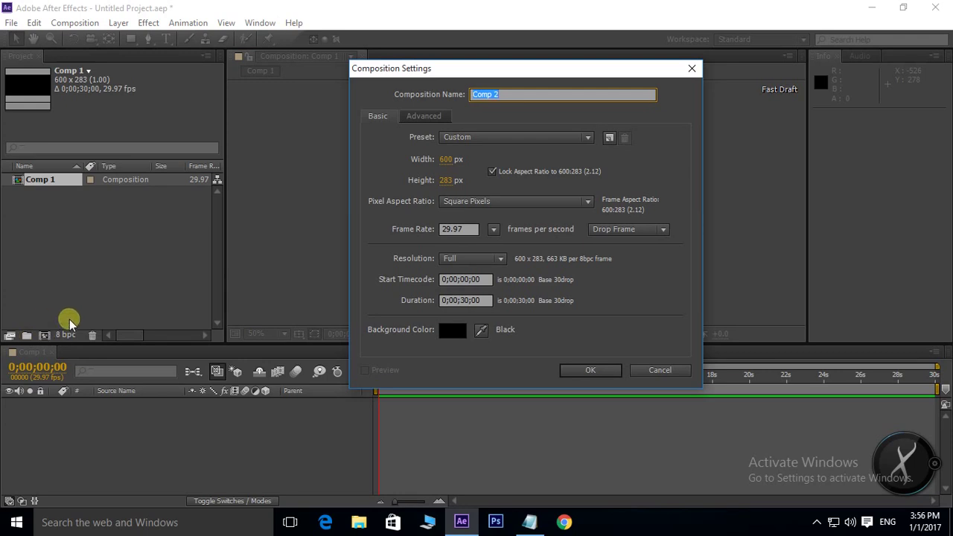
click(655, 375)
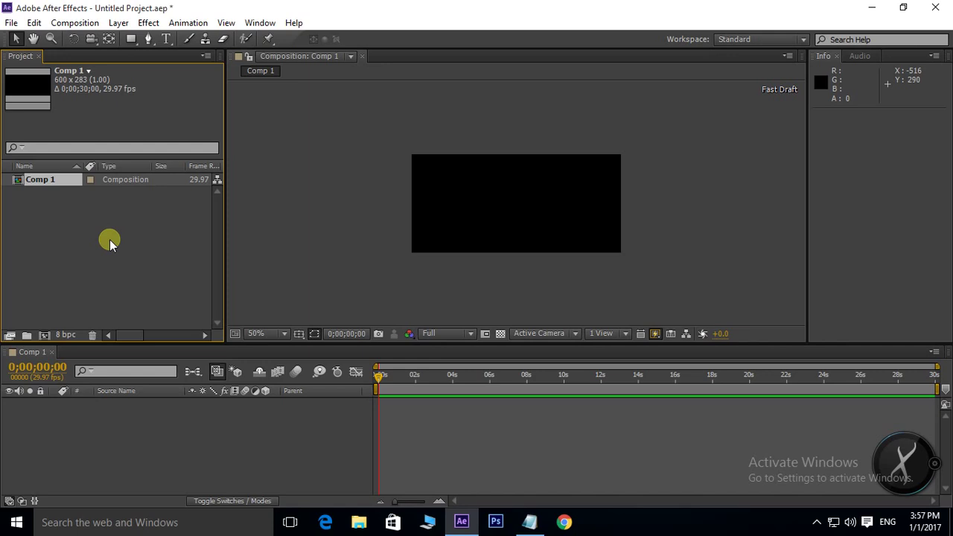
click(109, 239)
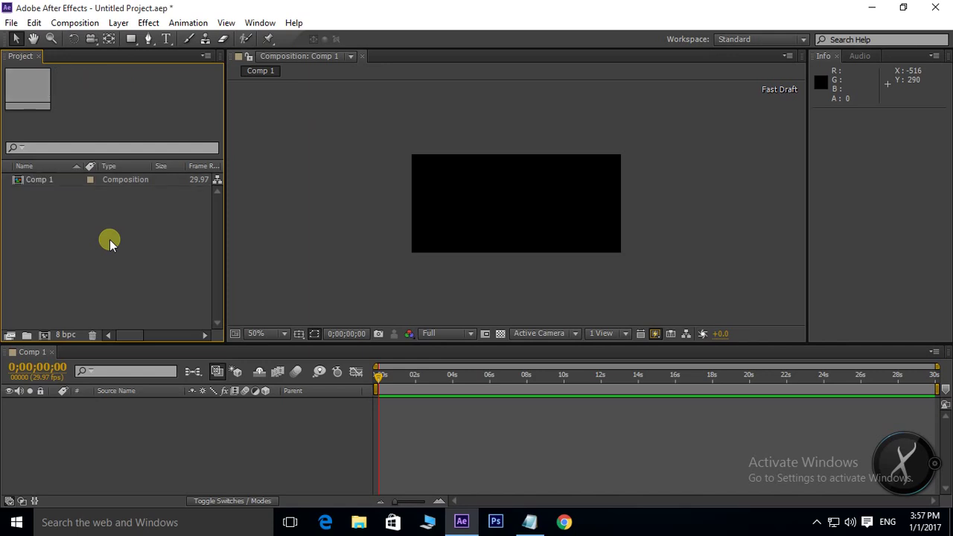
Import the dance MP4 clip and drop it into the Comp 1 viewer.
double_click(109, 239)
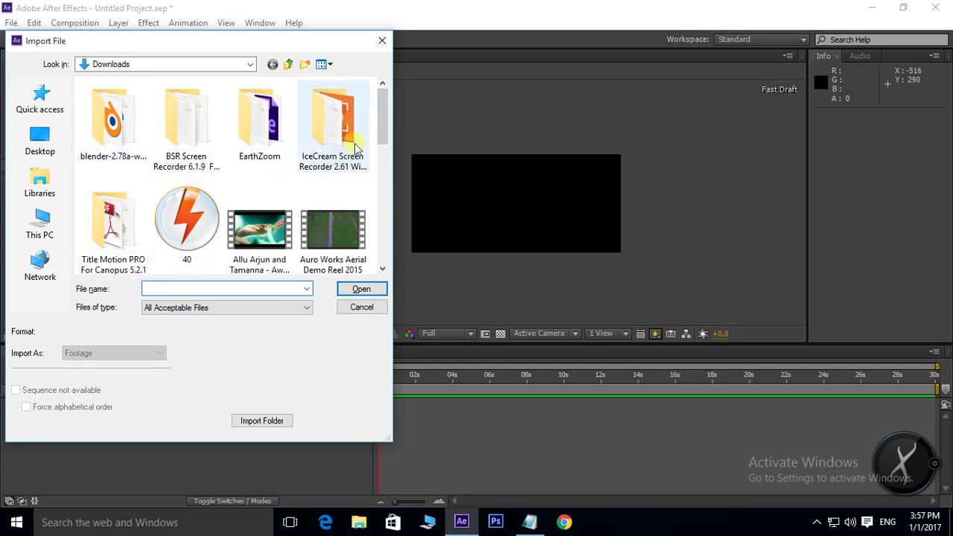
click(252, 242)
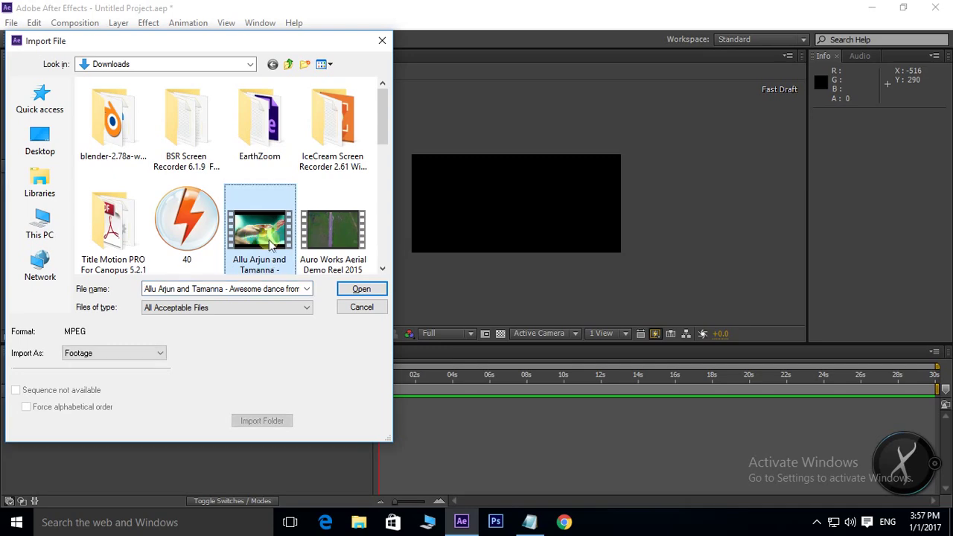
click(380, 290)
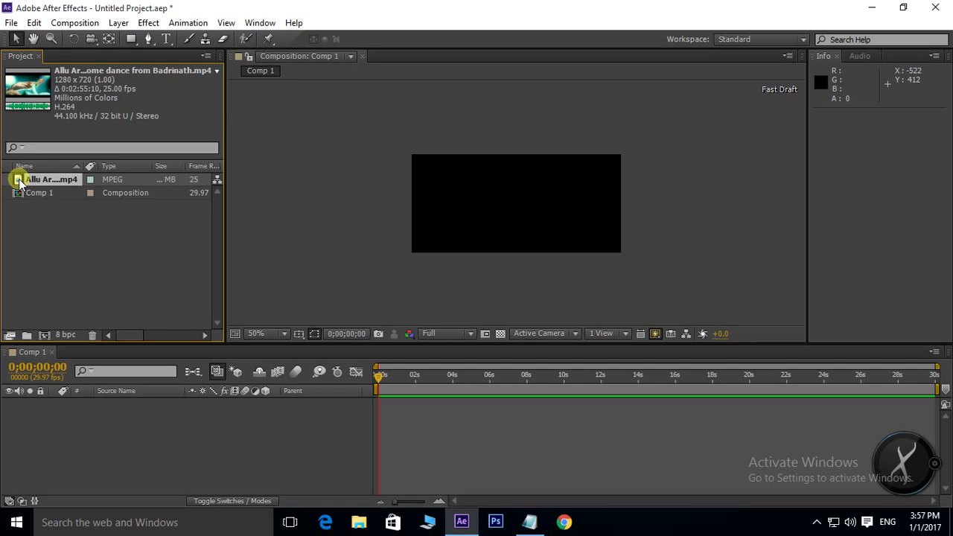
mouse_move(18, 183)
mouse_down()
mouse_move(495, 231)
mouse_move(510, 208)
mouse_up()
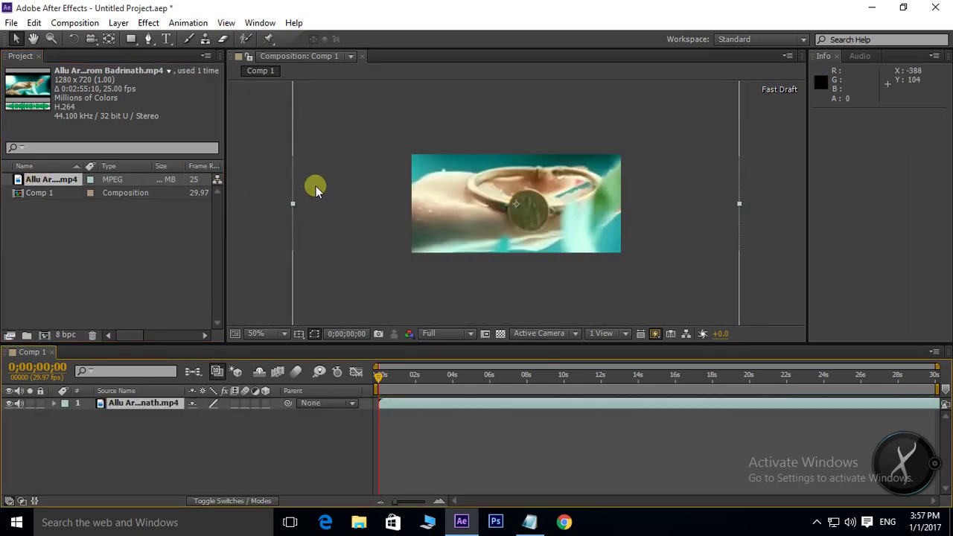
Shrink the video layer to about 50% so it fits the 600×283 frame.
key(comma)
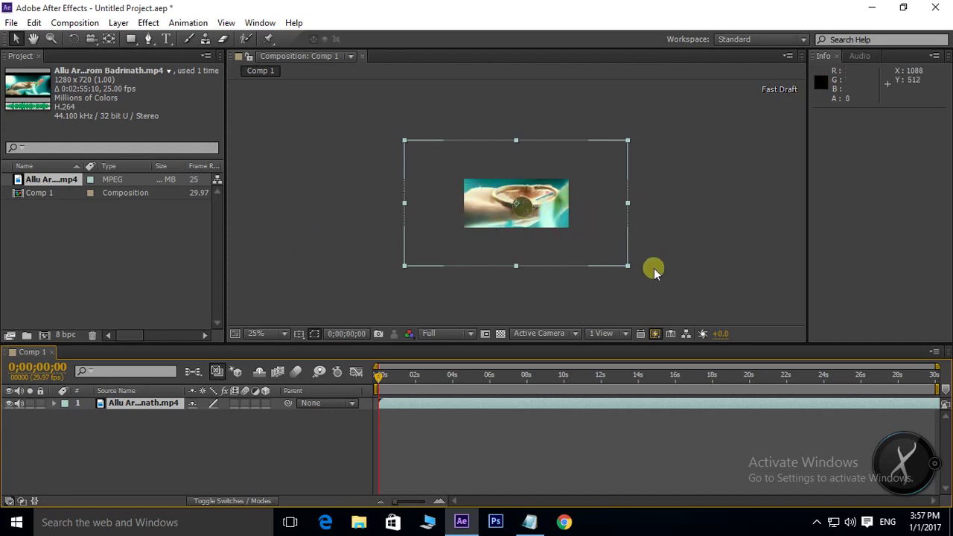
drag(628, 266, 576, 230)
key(period)
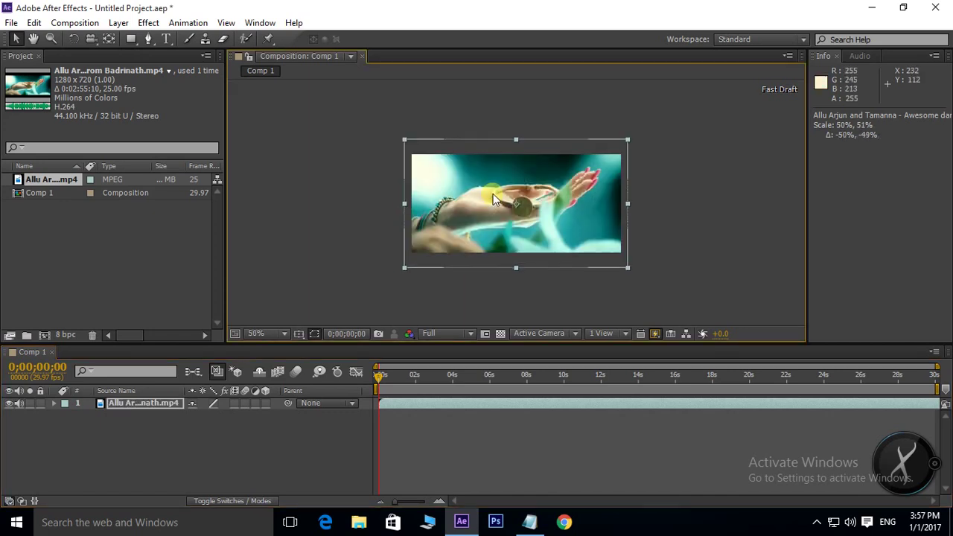
click(670, 213)
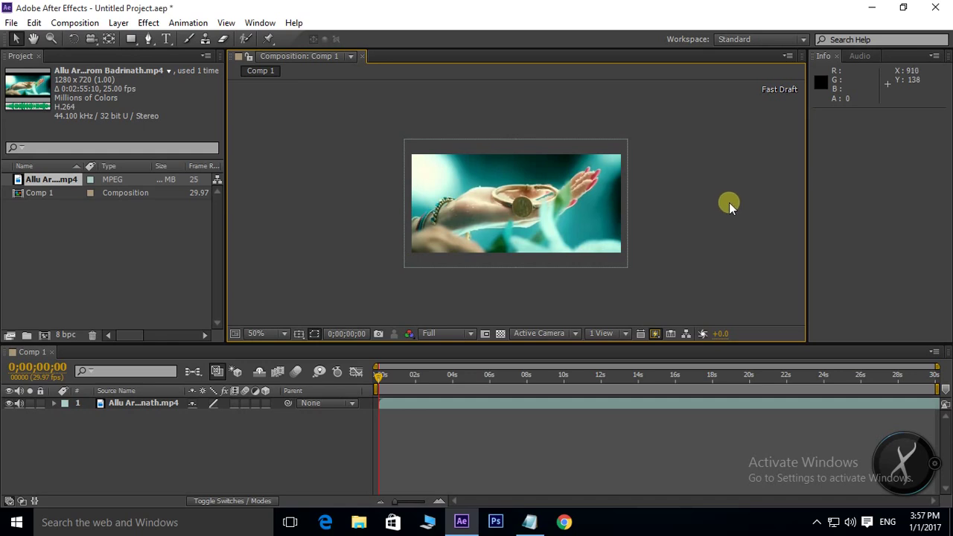
Preview the composition to around 7 seconds, then return to the start.
key(space)
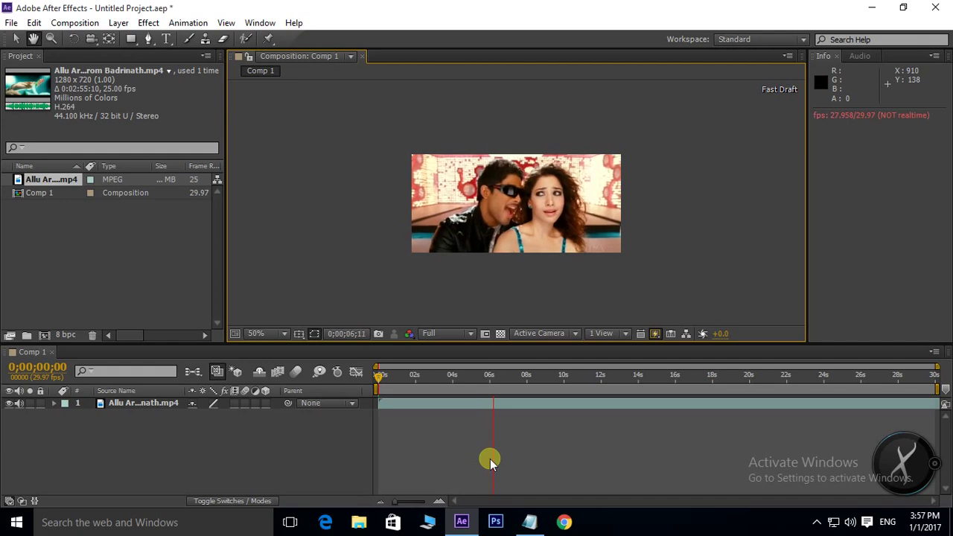
click(524, 378)
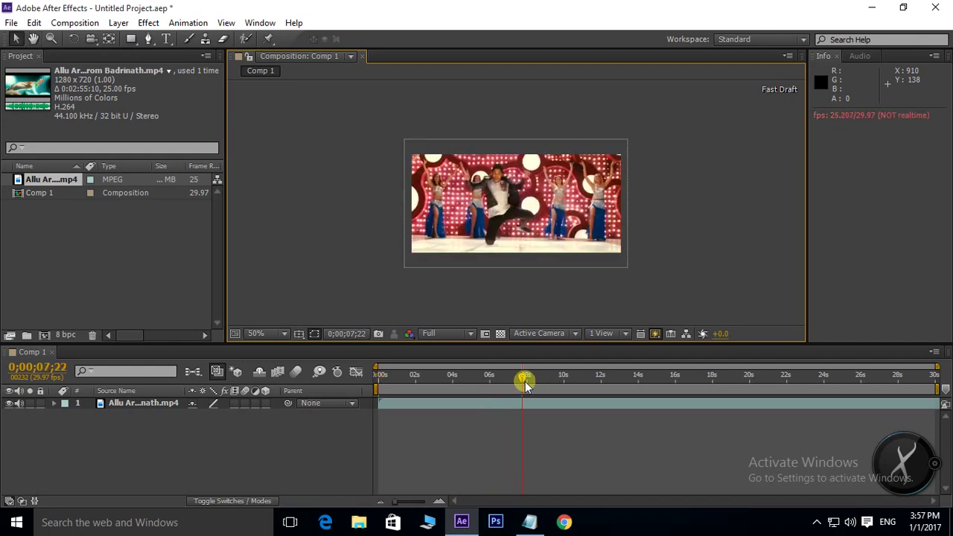
click(378, 375)
click(413, 404)
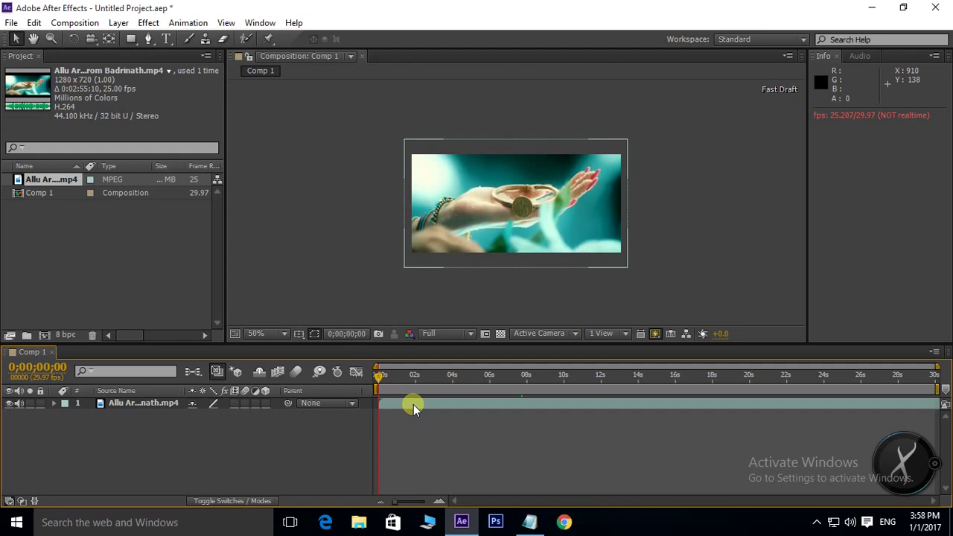
Run a RAM preview, stop it, and scrub to 0;00;00;15.
key(KP_0)
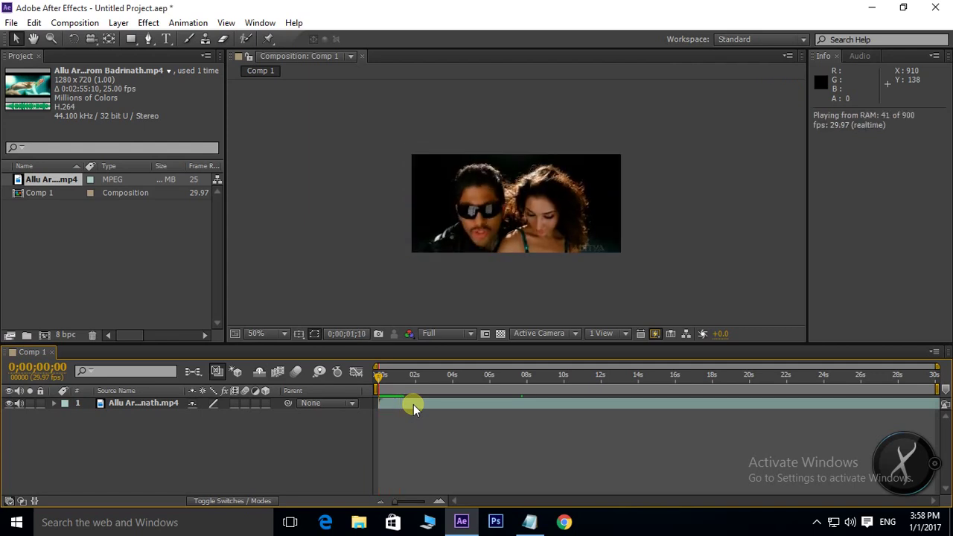
key(space)
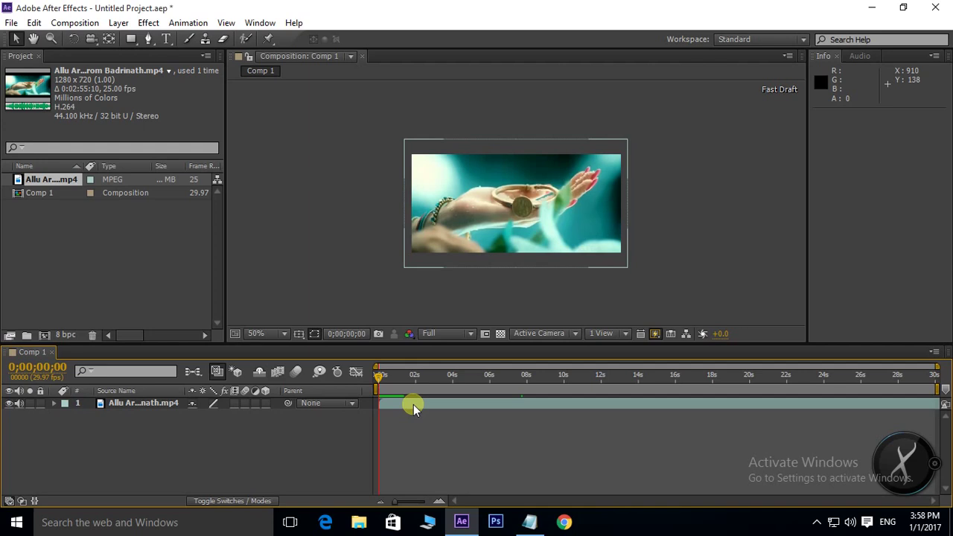
drag(378, 375, 388, 379)
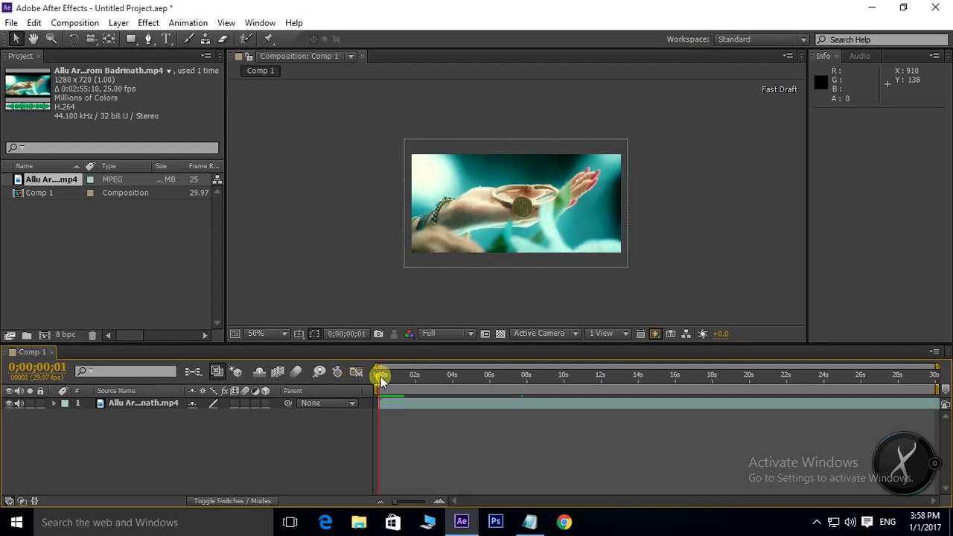
click(396, 403)
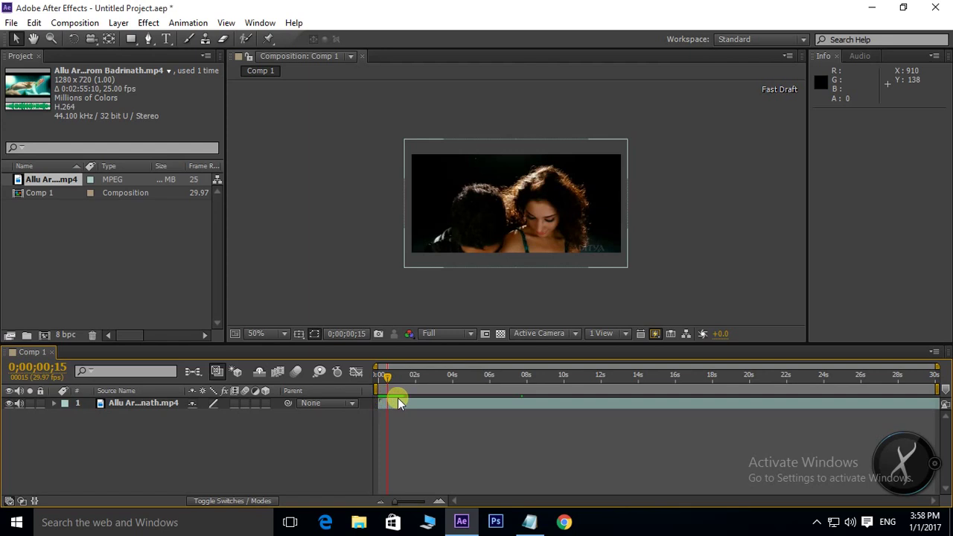
click(390, 396)
click(541, 401)
click(619, 414)
Play the clip, move to about 7 seconds, then run and stop a real-time RAM preview.
key(space)
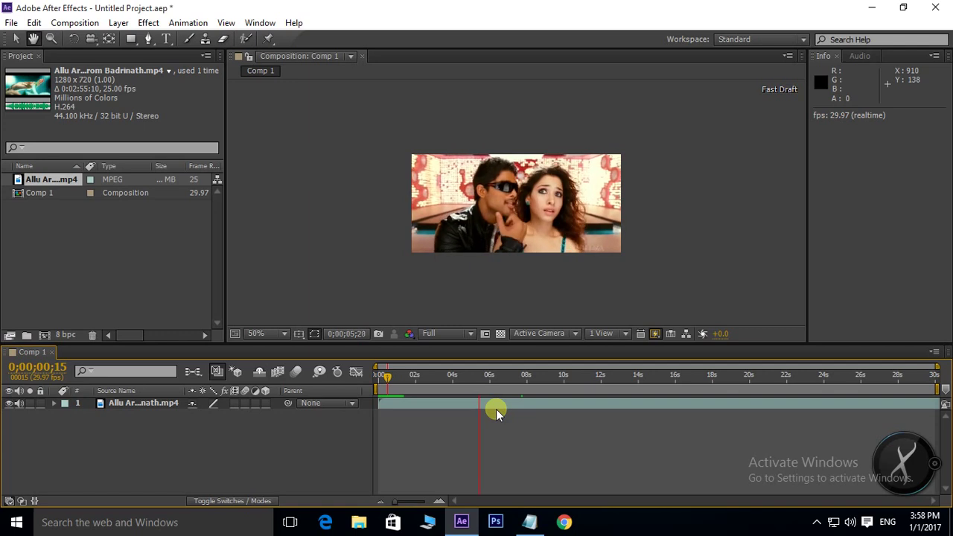
key(space)
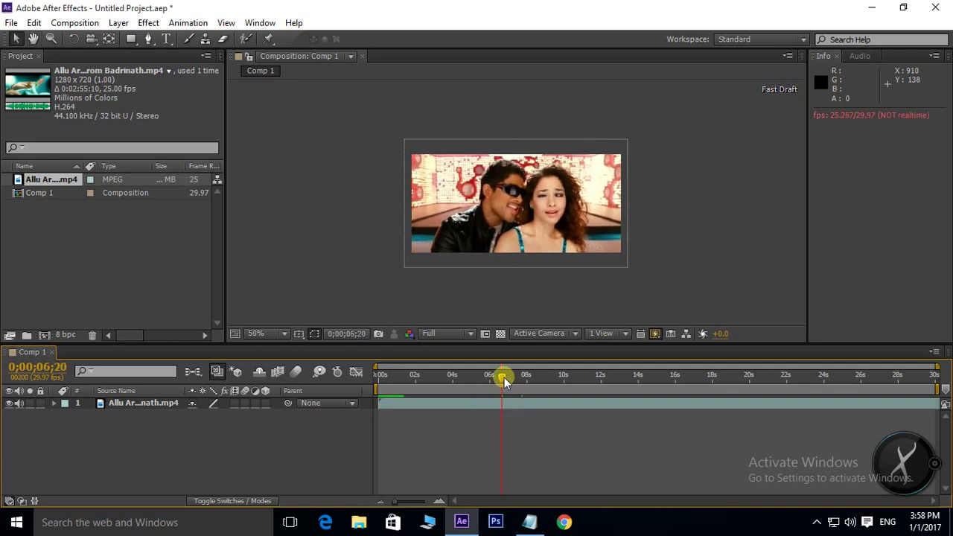
mouse_move(501, 377)
mouse_down()
mouse_move(527, 377)
mouse_move(396, 377)
mouse_up()
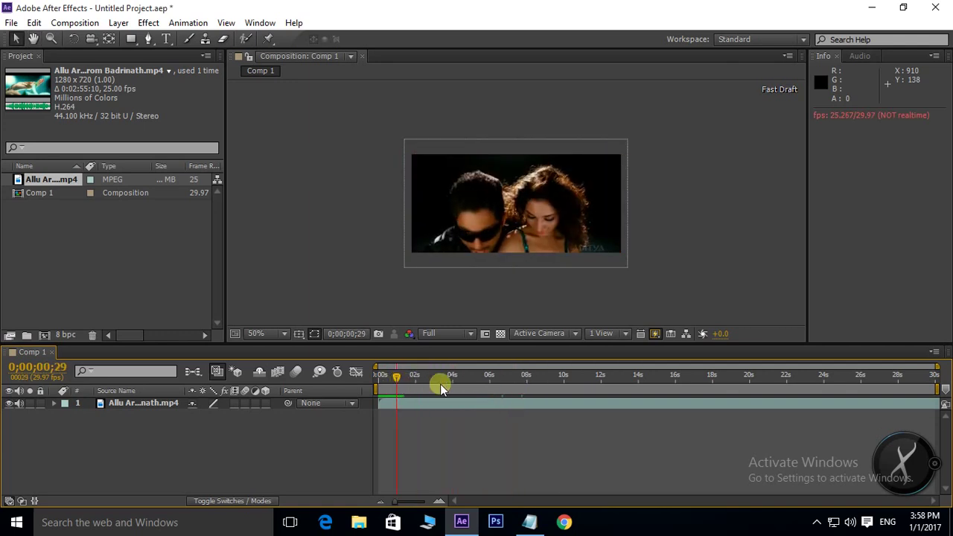
key(KP_0)
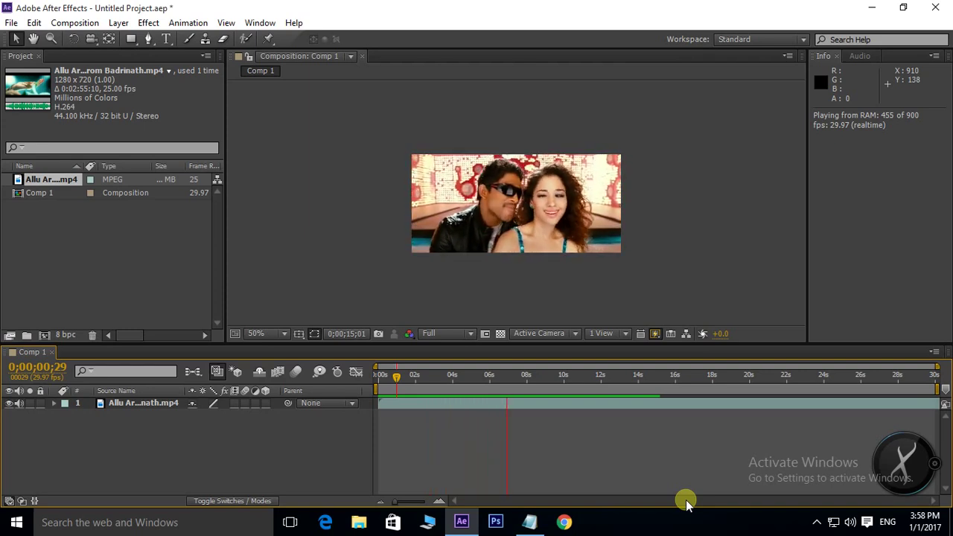
key(space)
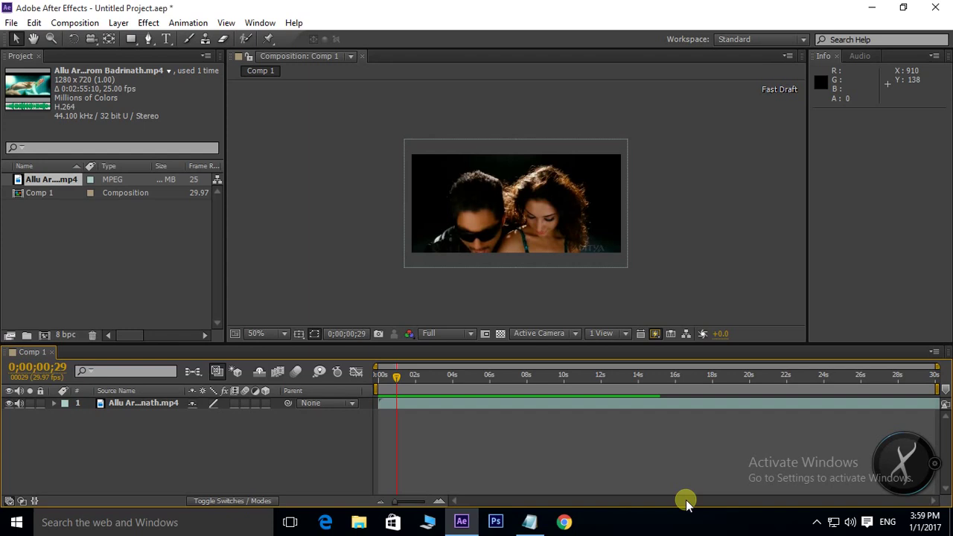
Wheel-zoom the Composition viewer in and out until magnification settles at 100%.
click(496, 248)
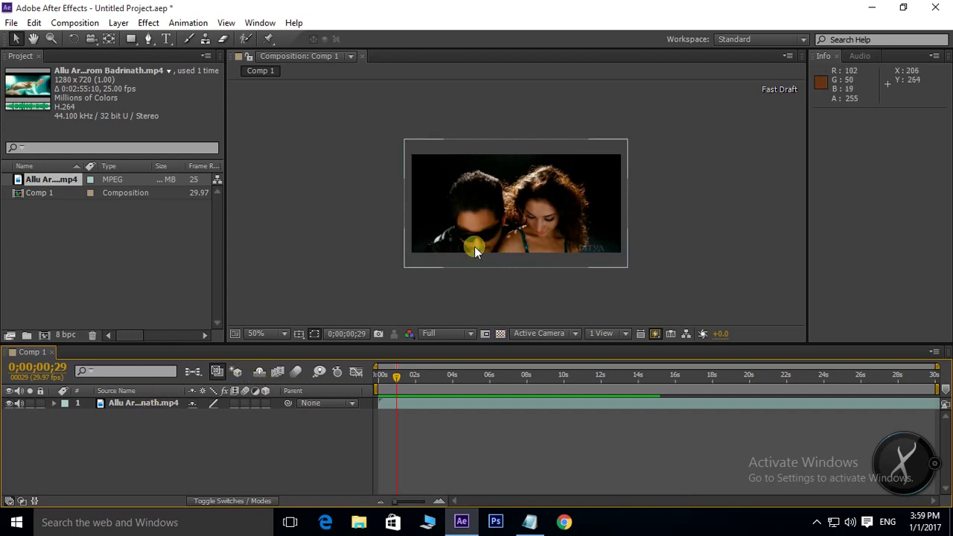
click(695, 217)
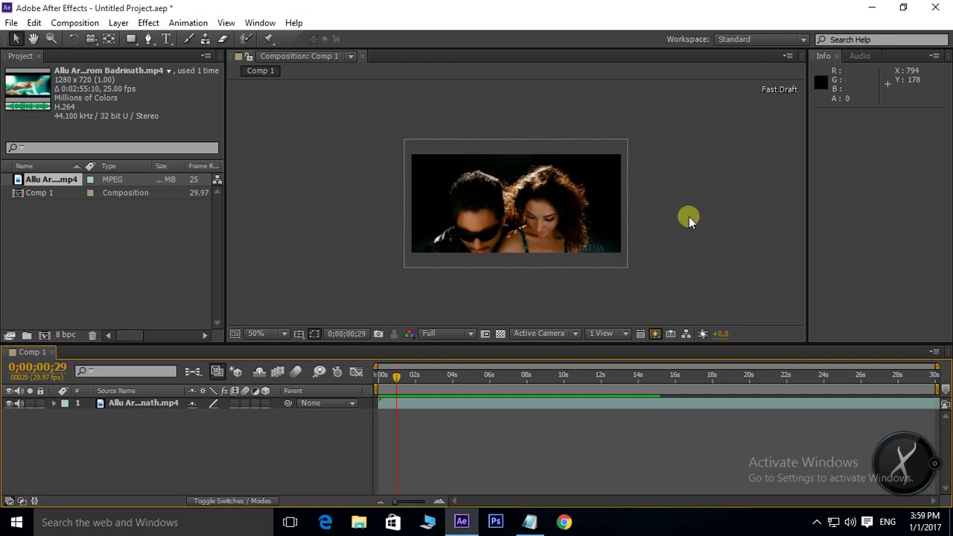
scroll(688, 217, up, 6)
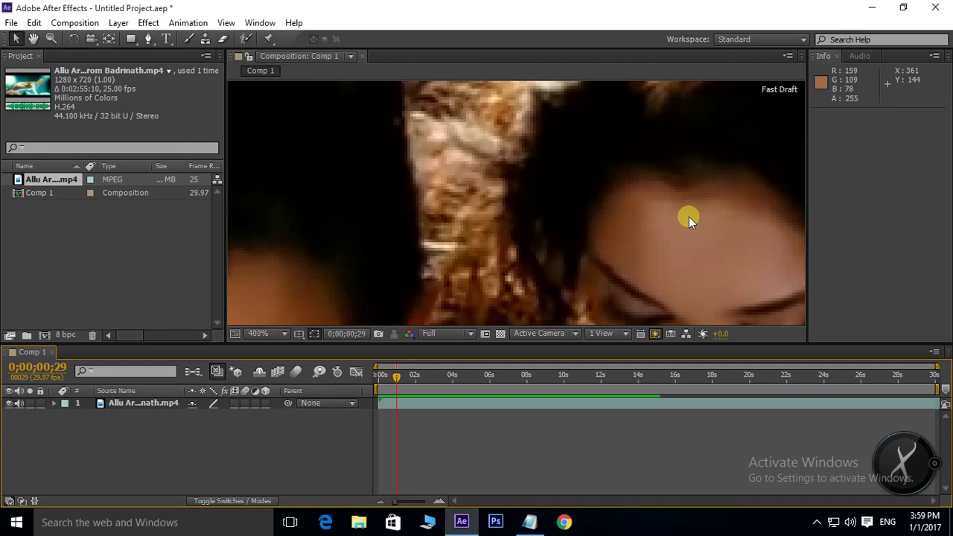
scroll(688, 216, down, 6)
scroll(689, 217, down, 2)
scroll(689, 217, up, 4)
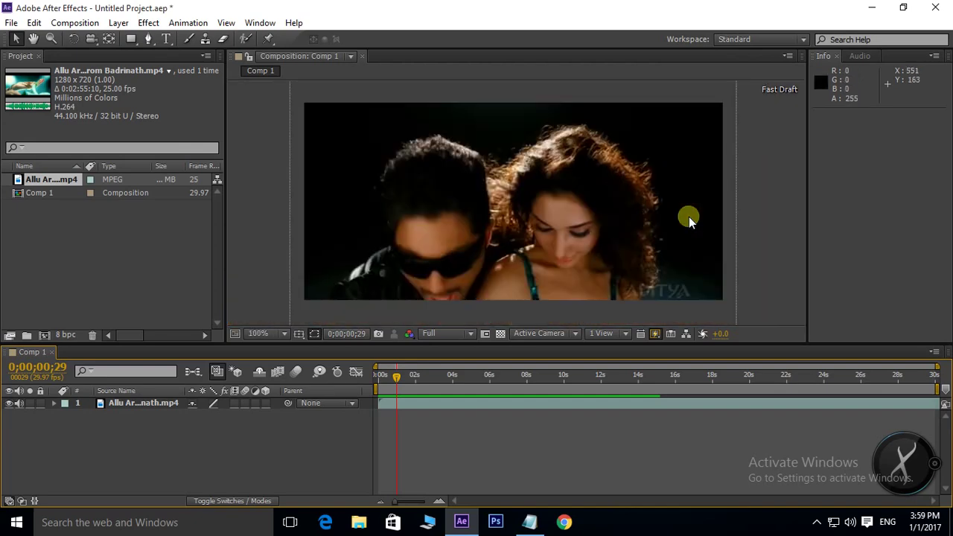
scroll(688, 216, up, 2)
scroll(688, 217, down, 4)
scroll(689, 217, down, 2)
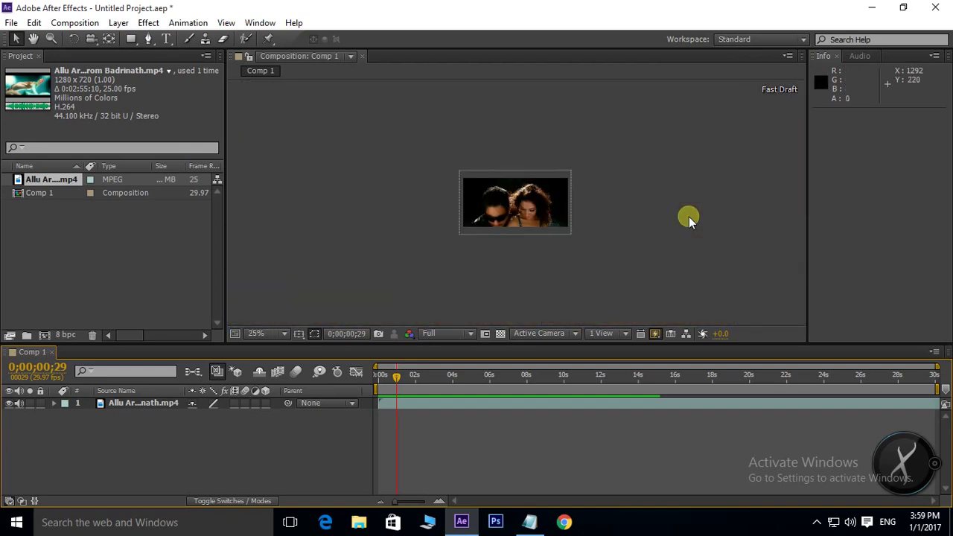
scroll(689, 217, up, 4)
scroll(689, 217, up, 2)
scroll(689, 216, down, 2)
scroll(689, 217, down, 2)
scroll(688, 217, up, 1)
scroll(689, 217, up, 1)
scroll(689, 216, down, 1)
scroll(689, 216, up, 1)
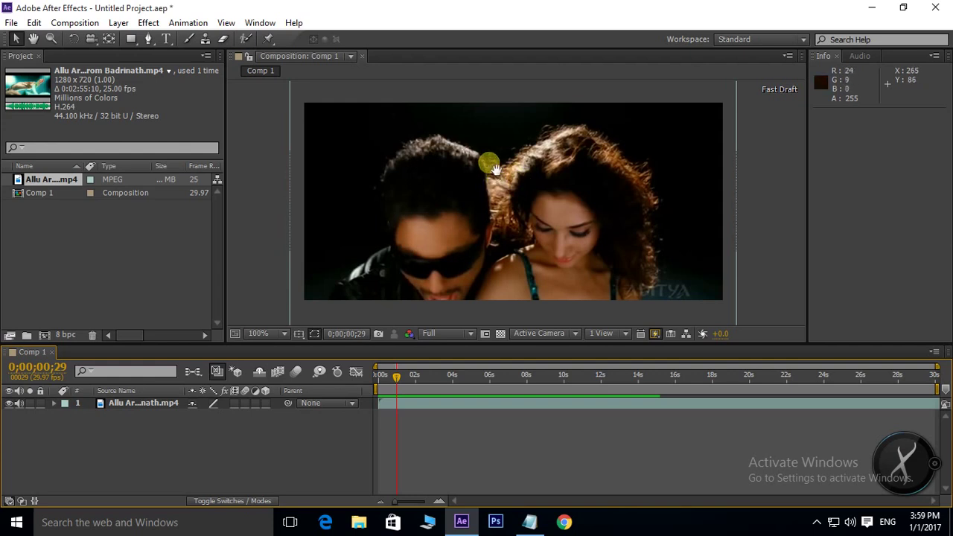
Pan the enlarged view with the Hand tool and play the clip forward to 0;00;01;17.
mouse_move(495, 168)
mouse_down()
mouse_move(503, 211)
mouse_move(463, 138)
mouse_up()
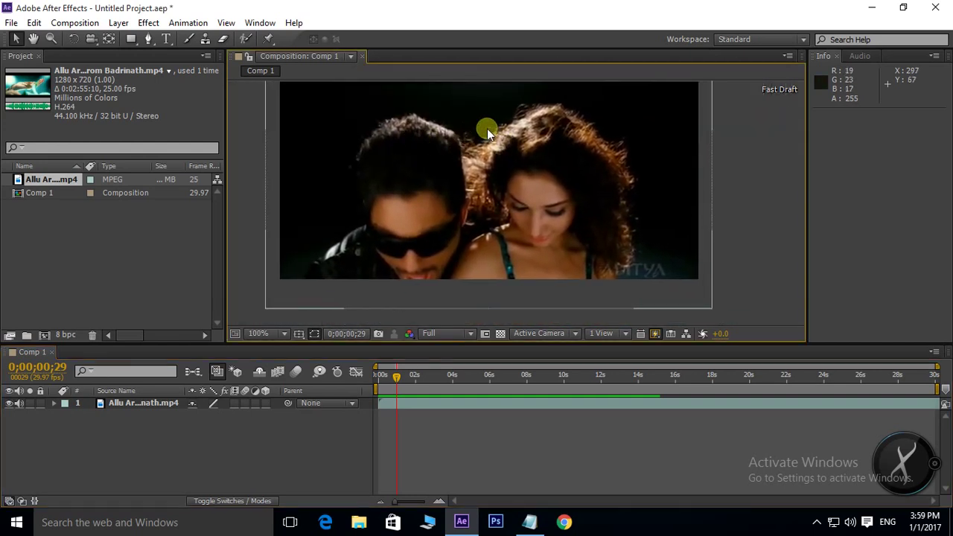
key(space)
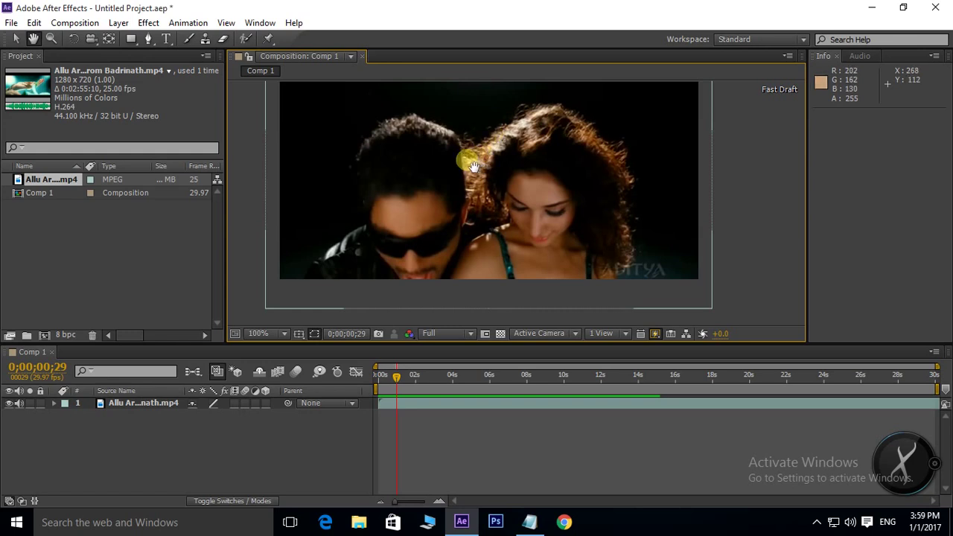
mouse_move(485, 166)
mouse_down()
mouse_move(543, 168)
mouse_move(471, 186)
mouse_up()
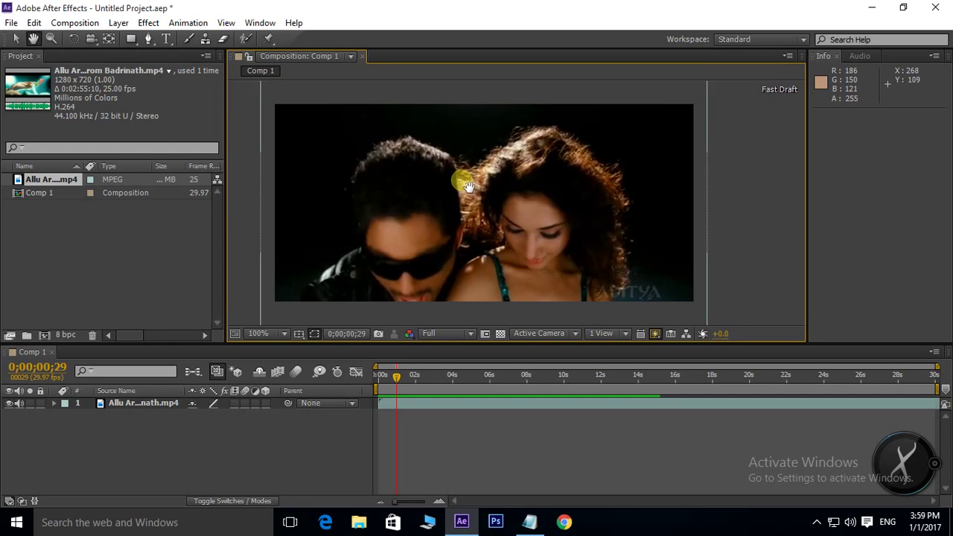
key(v)
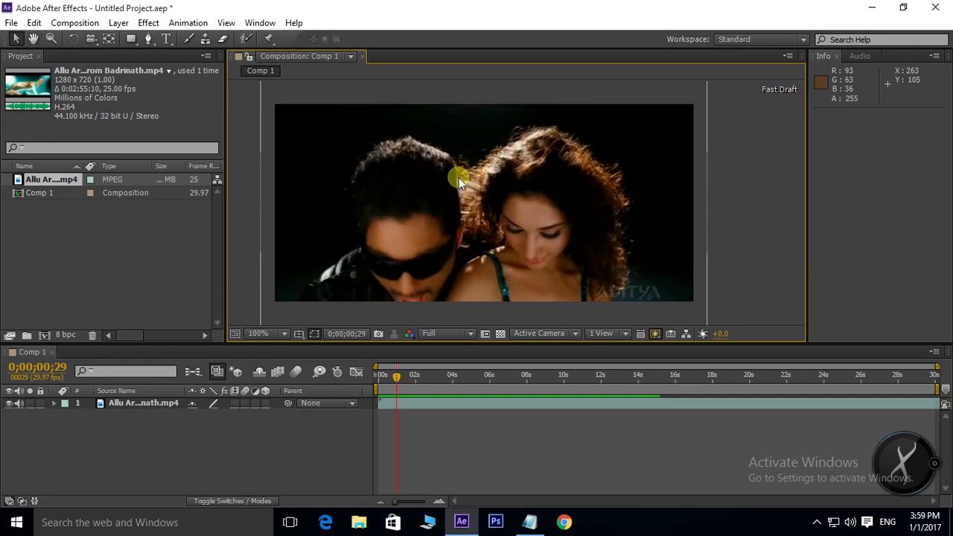
key(space)
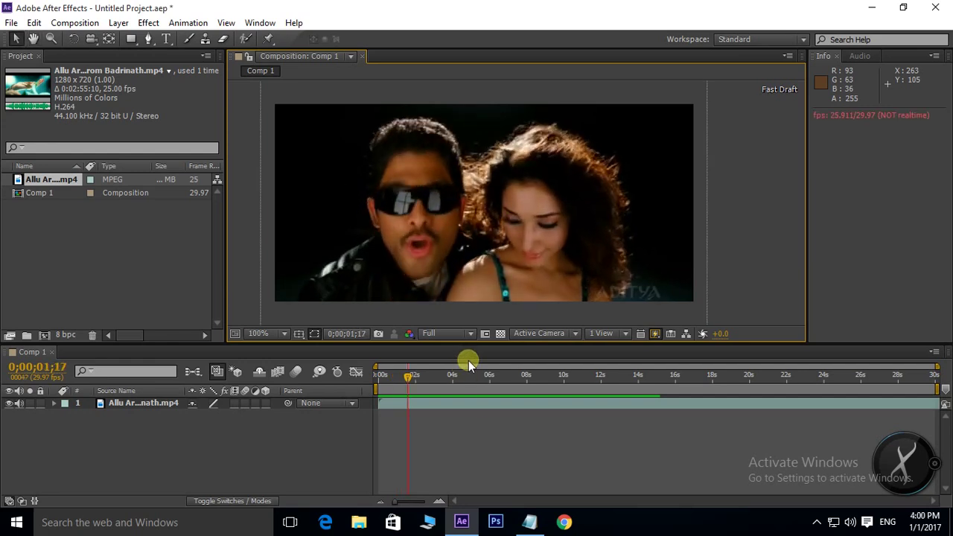
key(h)
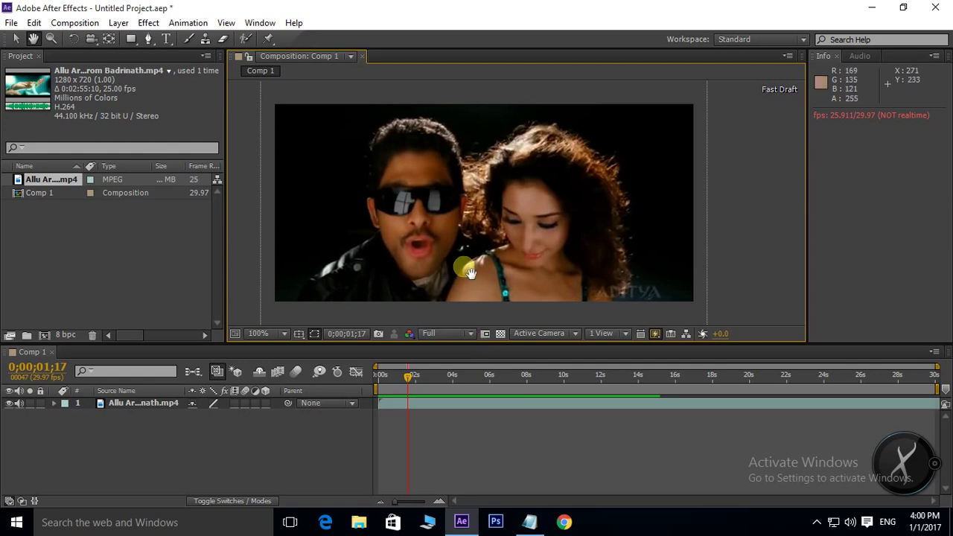
mouse_move(406, 254)
mouse_down()
mouse_move(413, 290)
mouse_move(518, 291)
mouse_move(484, 304)
mouse_up()
Select the video layer and set the viewer zoom back to 50%.
key(v)
drag(547, 261, 544, 261)
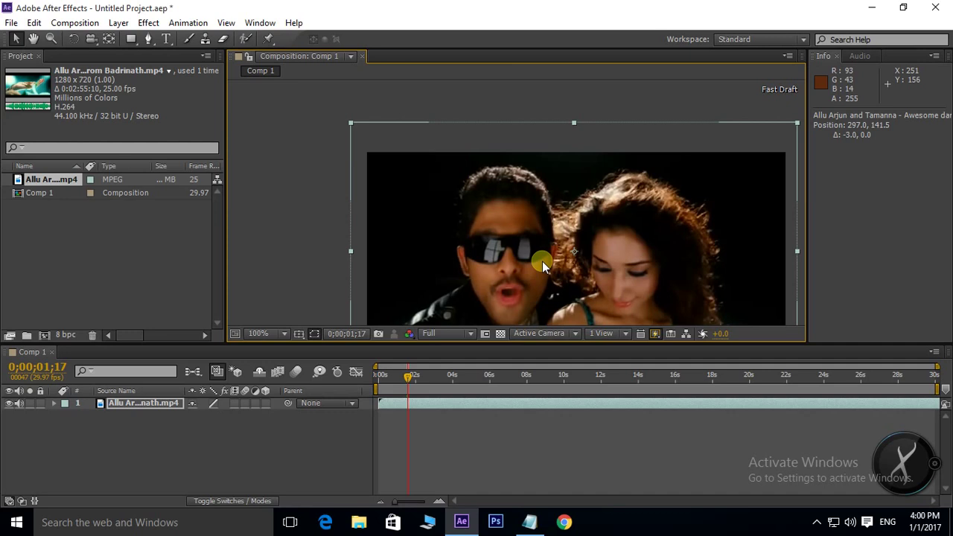
key(comma)
key(comma)
key(comma)
key(period)
key(period)
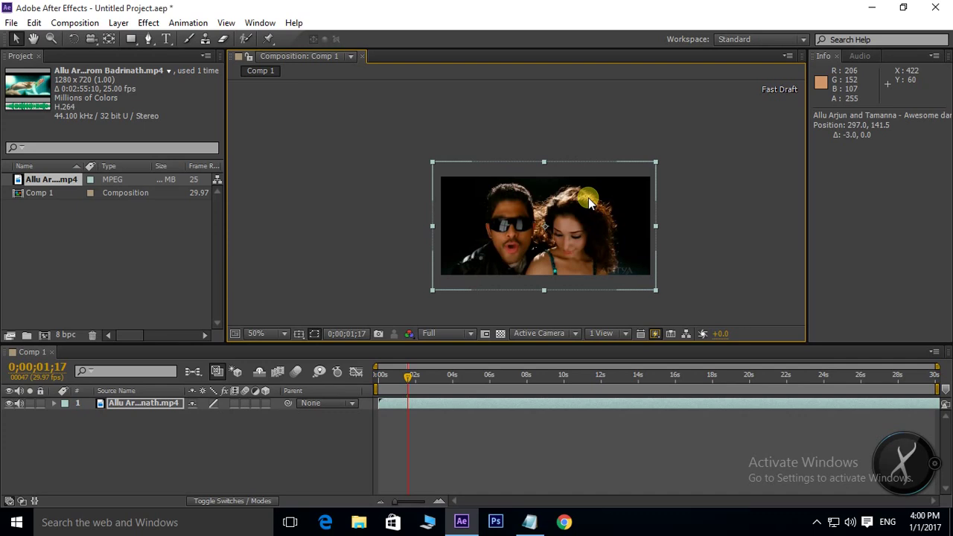
drag(757, 221, 673, 216)
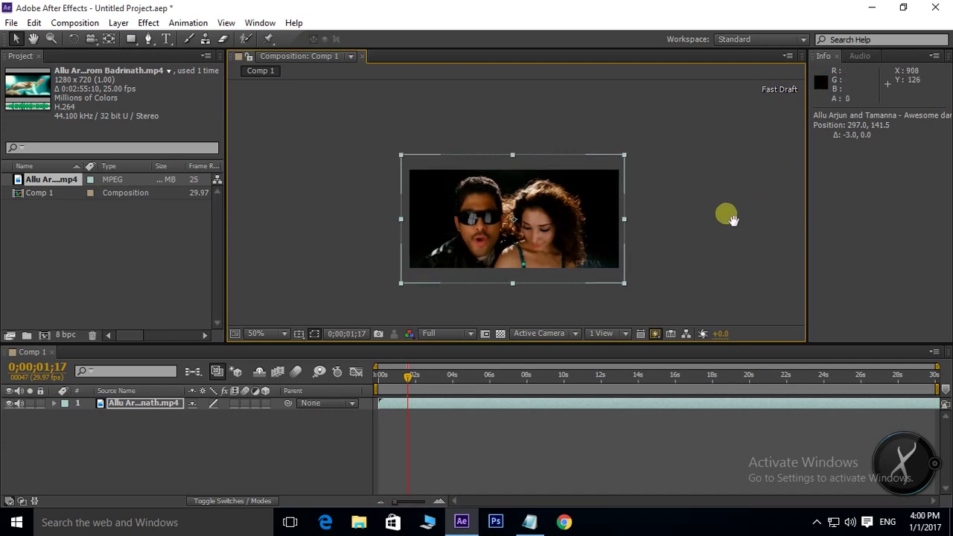
Try moving the layer up-right, undo the move, then duplicate the layer with Ctrl+D.
drag(457, 215, 569, 180)
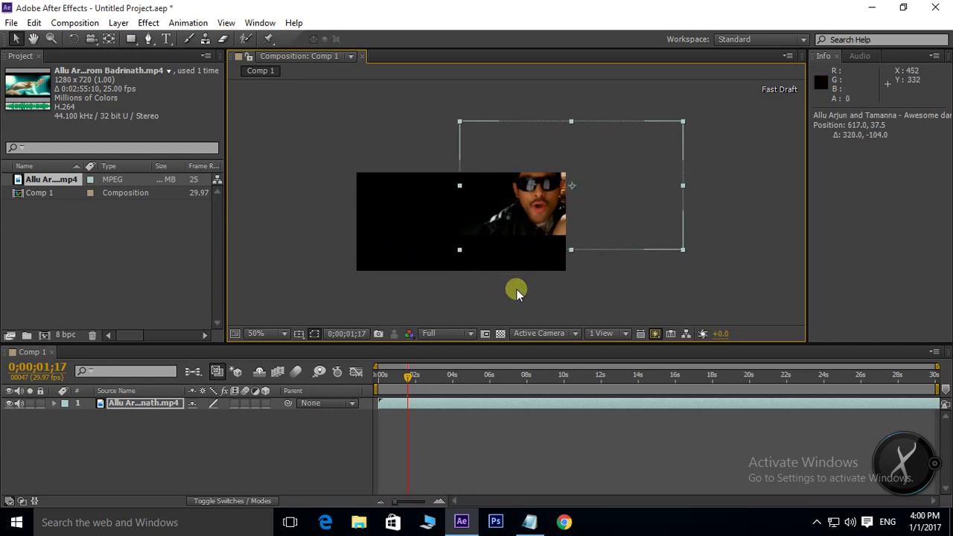
key(ctrl+z)
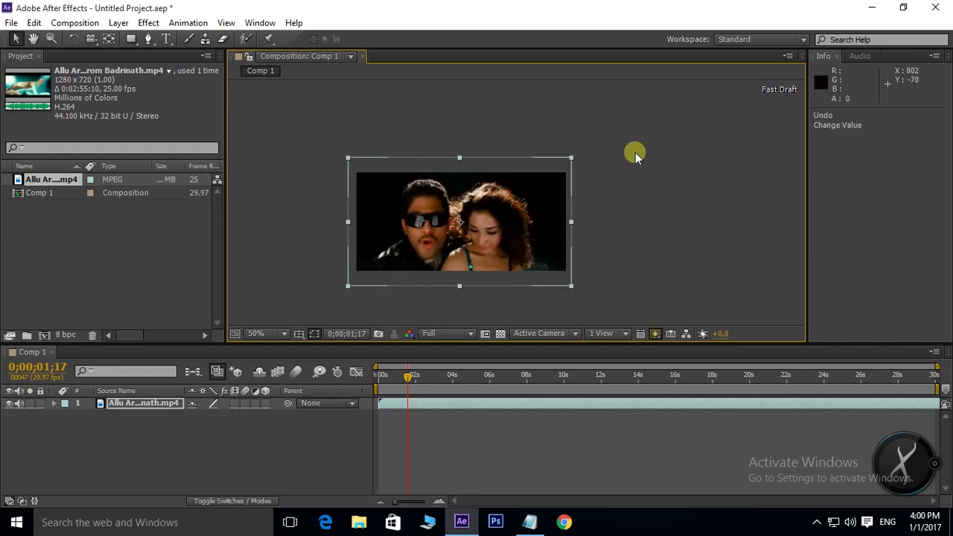
key(ctrl+shift+z)
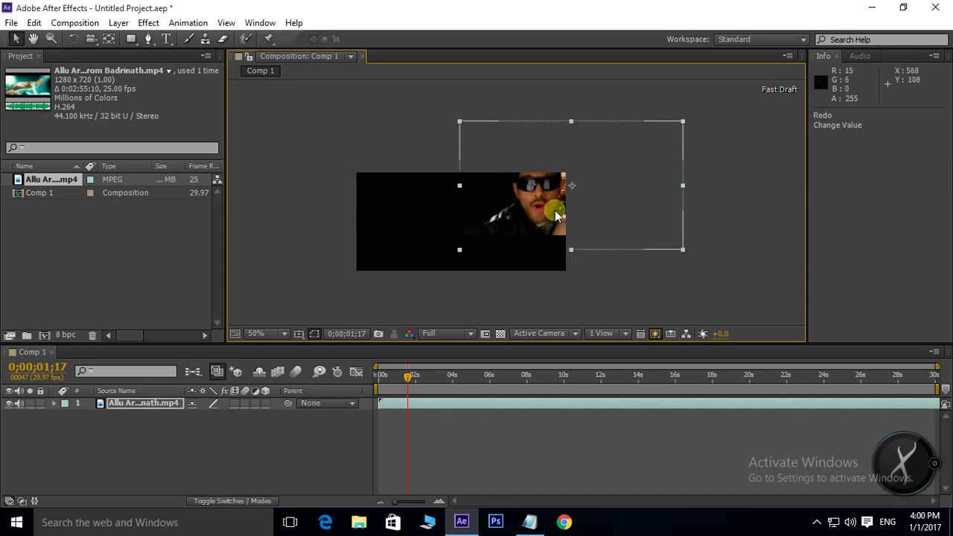
key(ctrl+z)
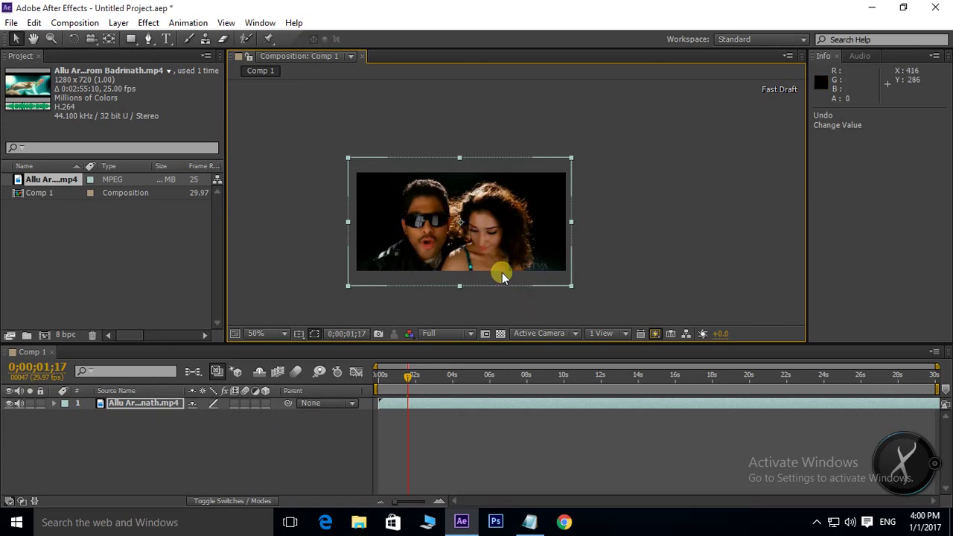
key(ctrl+d)
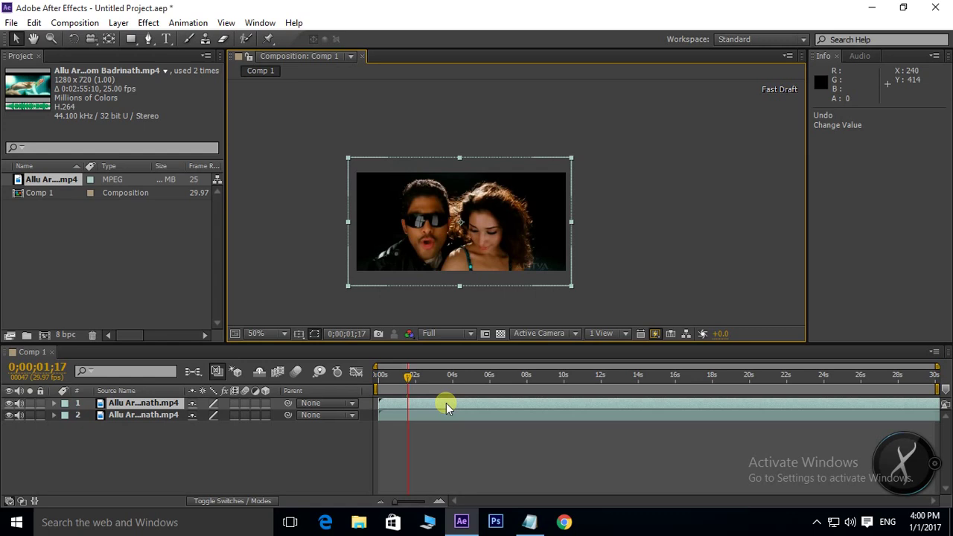
Delete the duplicate top layer and then the remaining video layer from the Timeline.
click(461, 408)
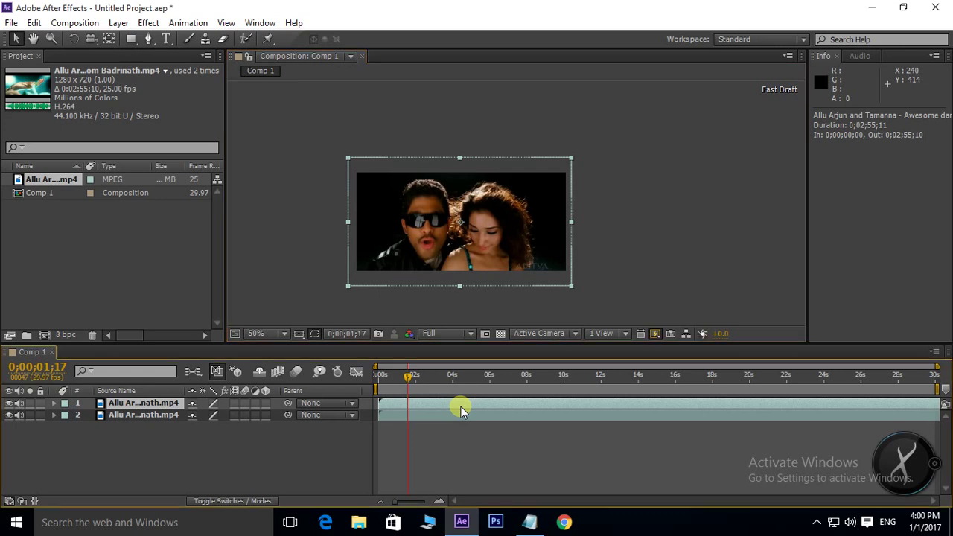
key(Delete)
click(468, 400)
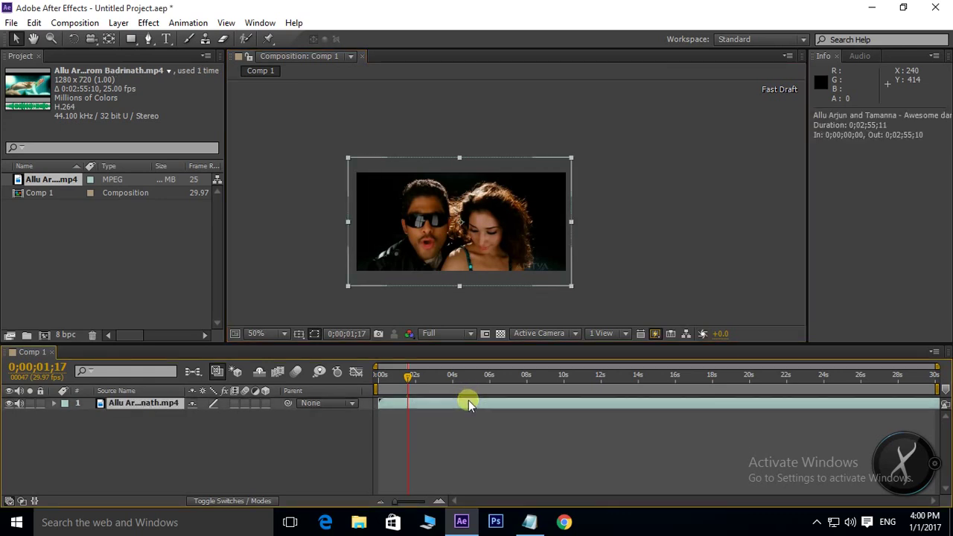
key(Delete)
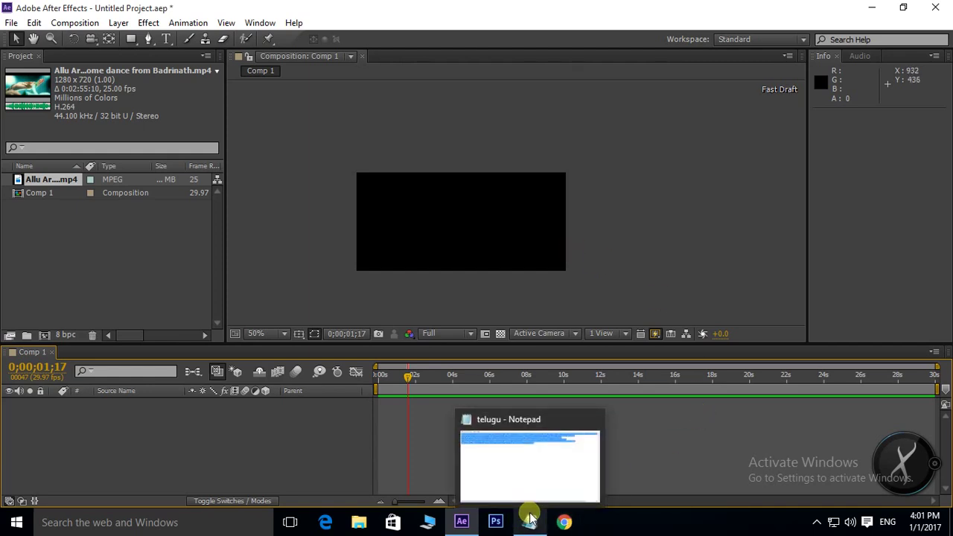
click(813, 526)
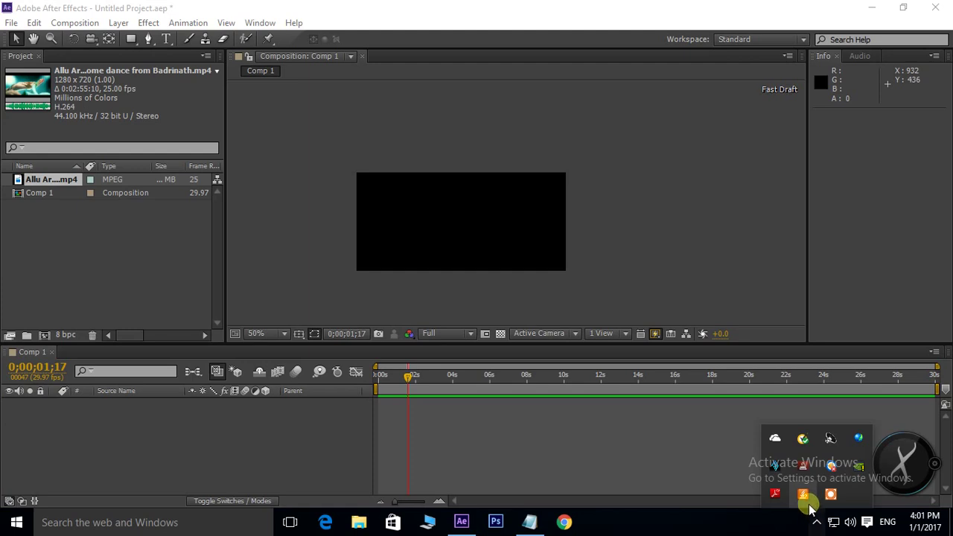
click(811, 497)
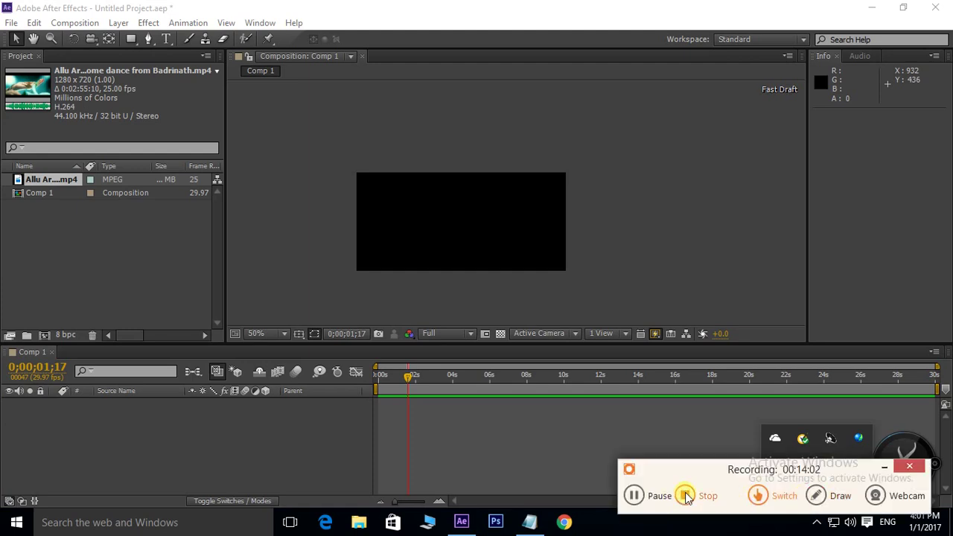
click(685, 495)
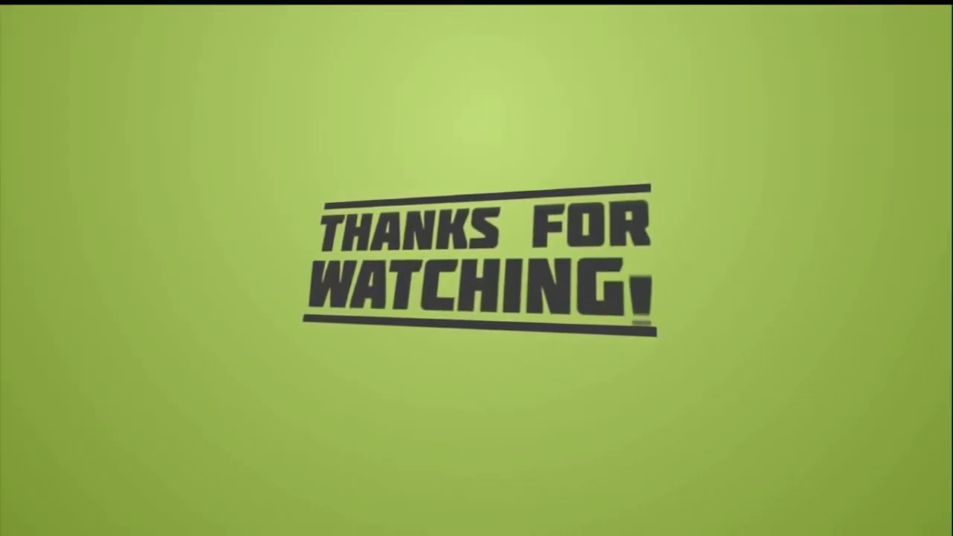